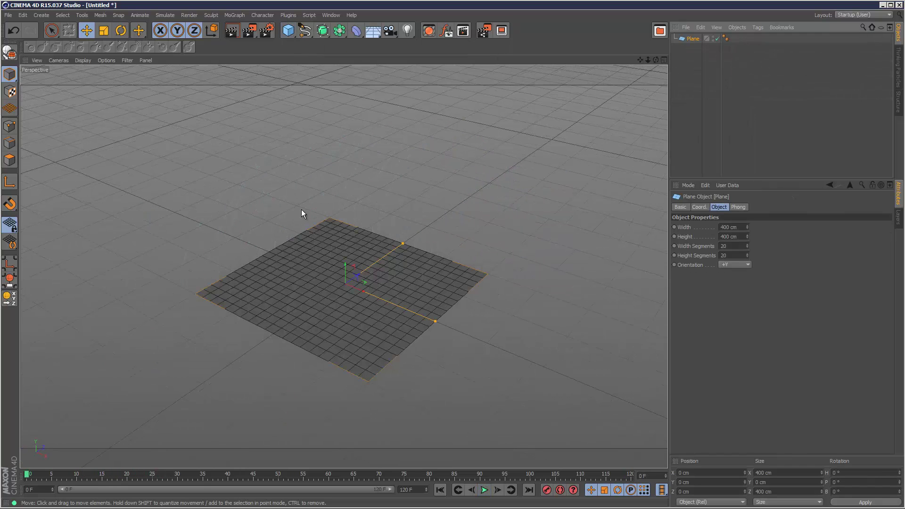
Add a Cloner and a MoSpline, then nest the MoSpline under the Cloner.
drag(658, 58, 649, 62)
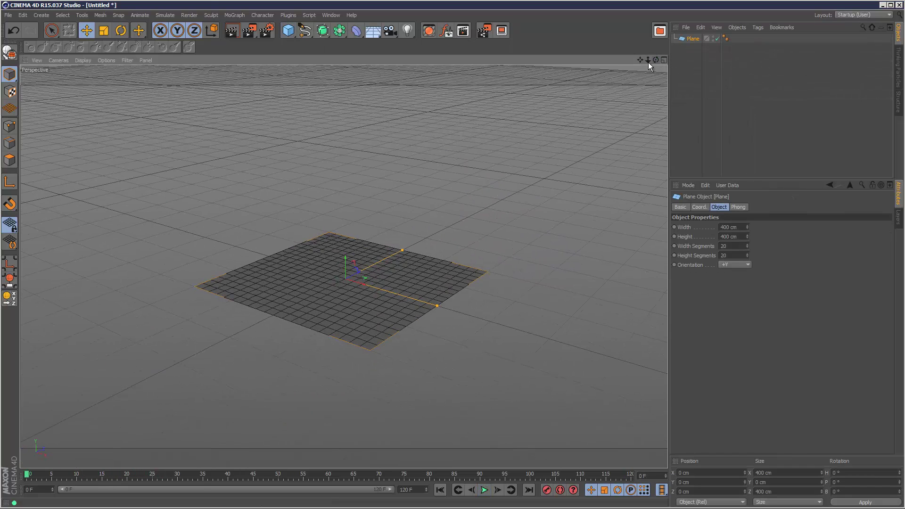
click(234, 15)
click(256, 88)
click(234, 14)
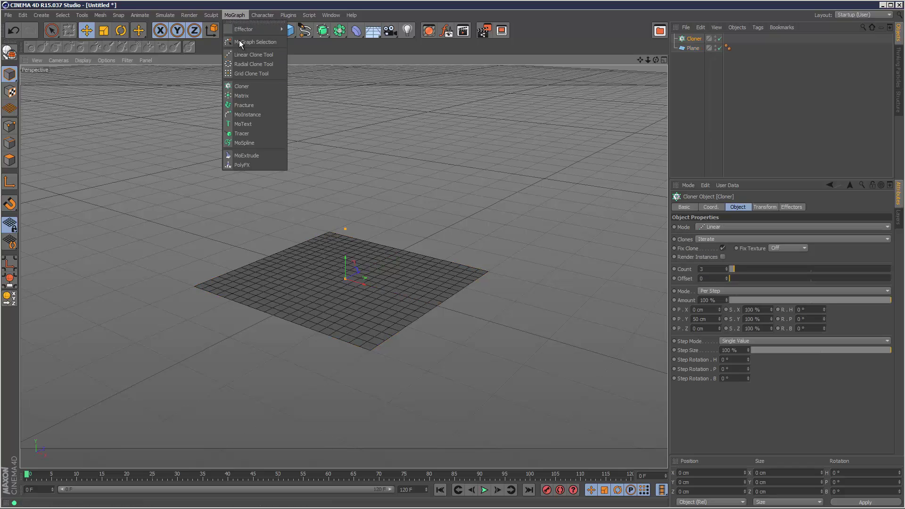
click(260, 142)
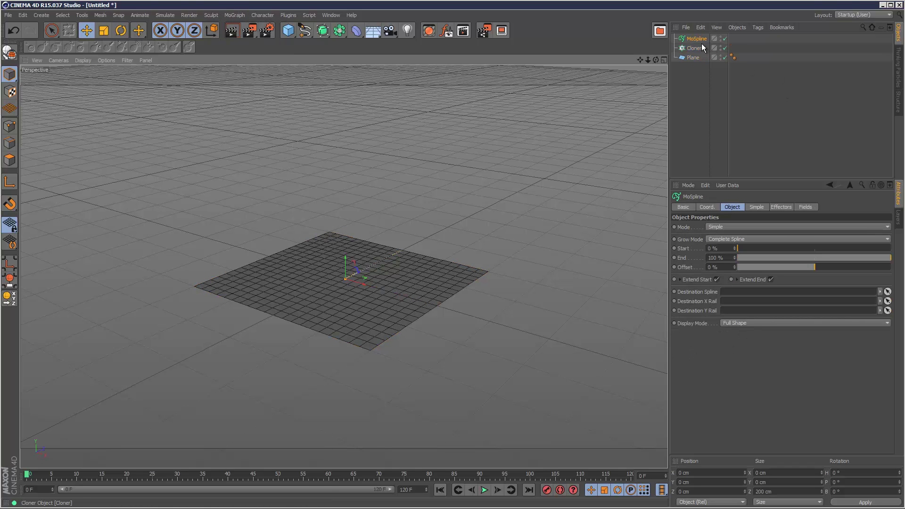
drag(700, 39, 694, 52)
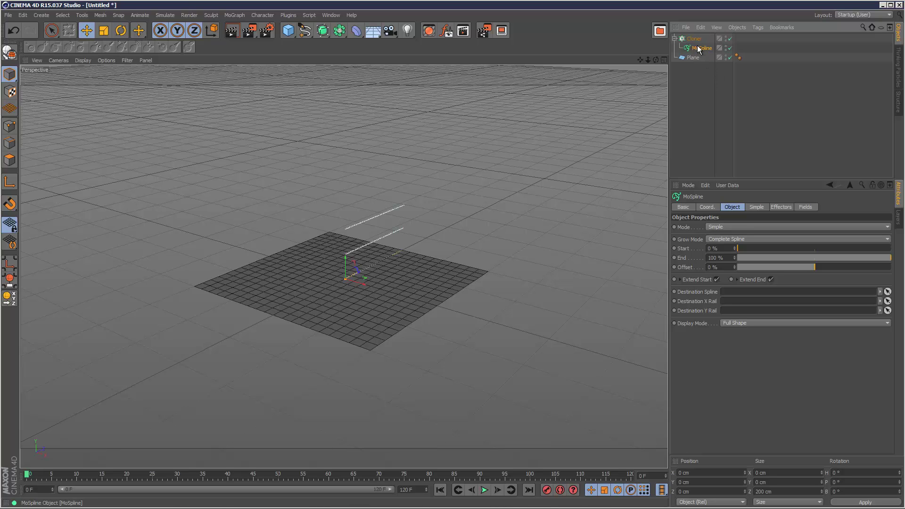
Set the Cloner to Object mode on the Plane with Surface distribution.
click(695, 38)
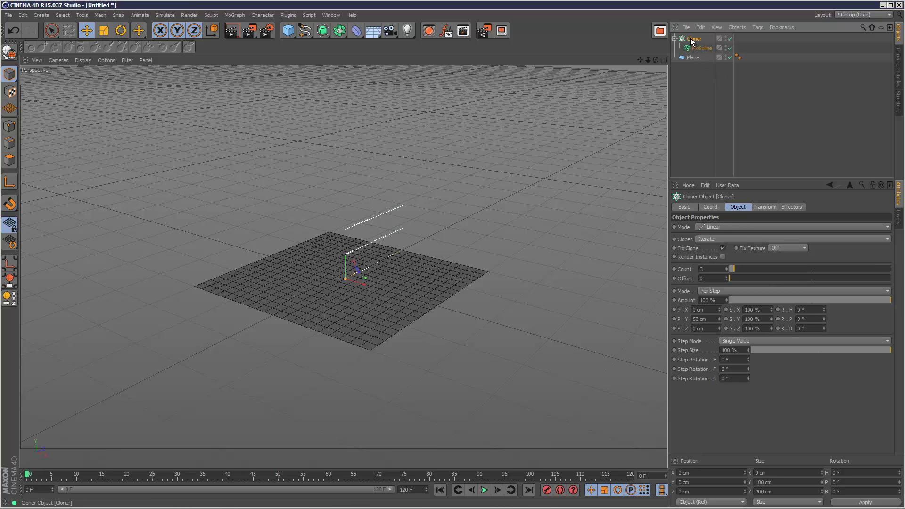
click(728, 227)
click(733, 240)
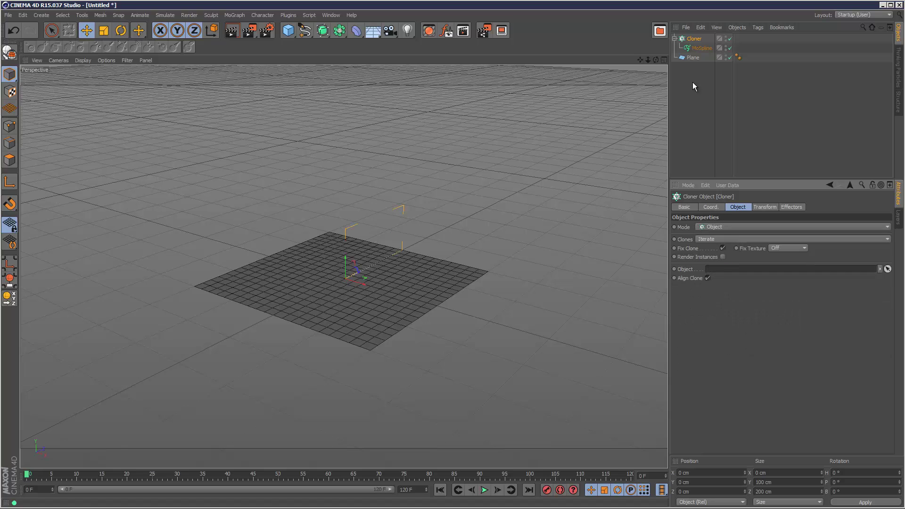
drag(693, 58, 749, 273)
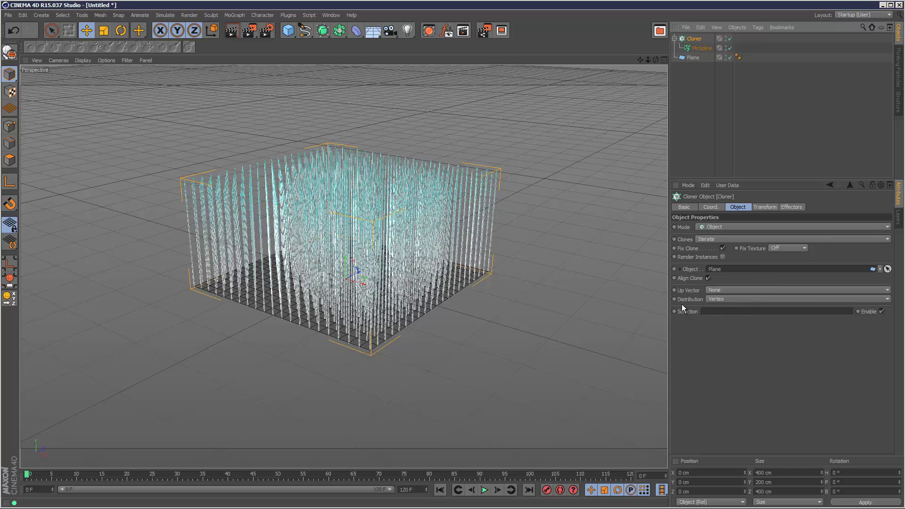
click(737, 299)
click(737, 335)
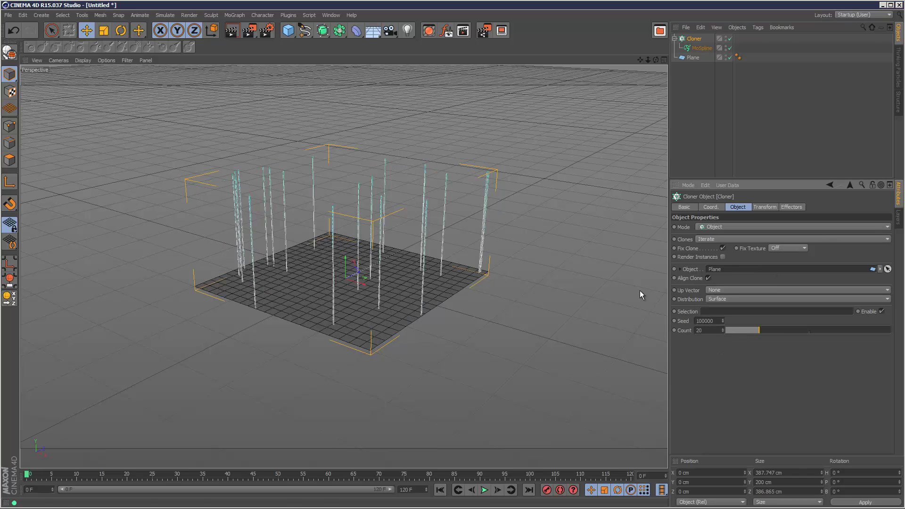
Raise the Cloner's count to 86 and view the scattered field.
drag(656, 59, 768, 386)
mouse_move(768, 330)
mouse_down()
mouse_move(740, 327)
mouse_move(868, 330)
mouse_up()
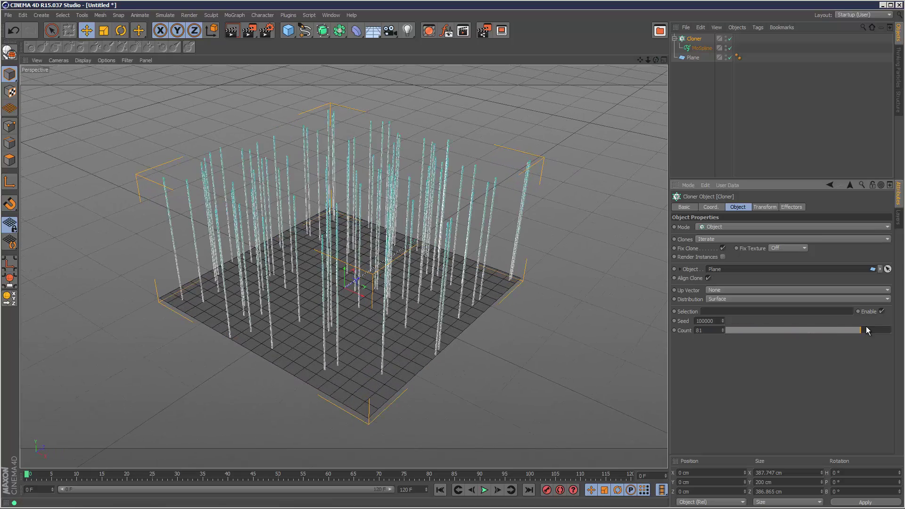
click(728, 126)
mouse_move(658, 61)
mouse_down()
mouse_move(440, 280)
mouse_move(471, 236)
mouse_up()
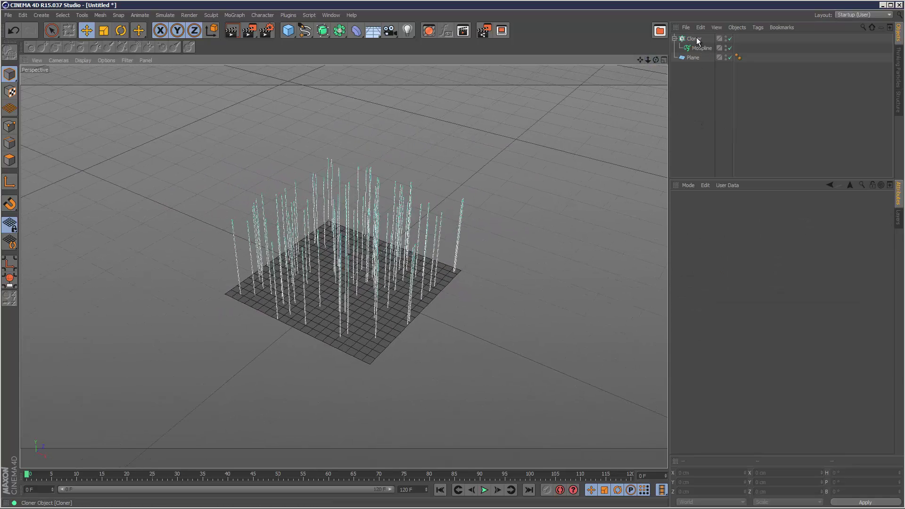
Rename the MoSpline to MoSpline_Long.
double_click(704, 48)
key(End)
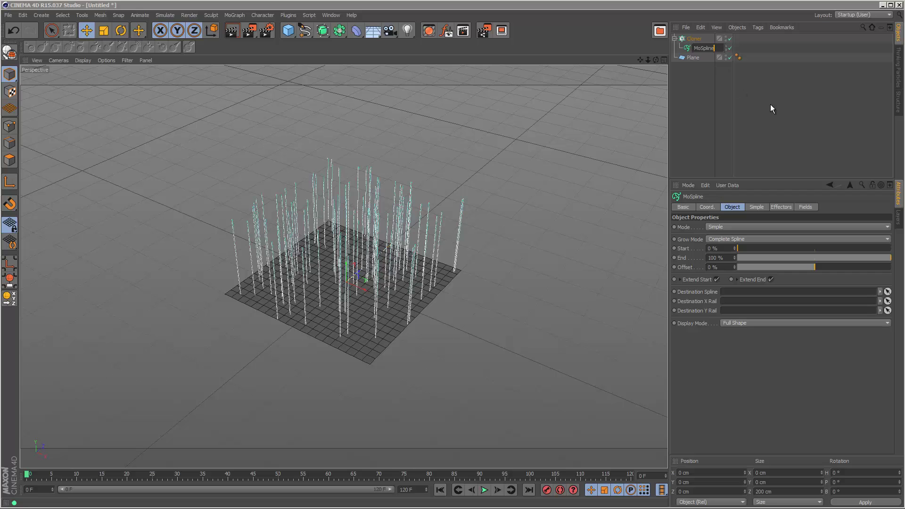
text(_Long)
key(Return)
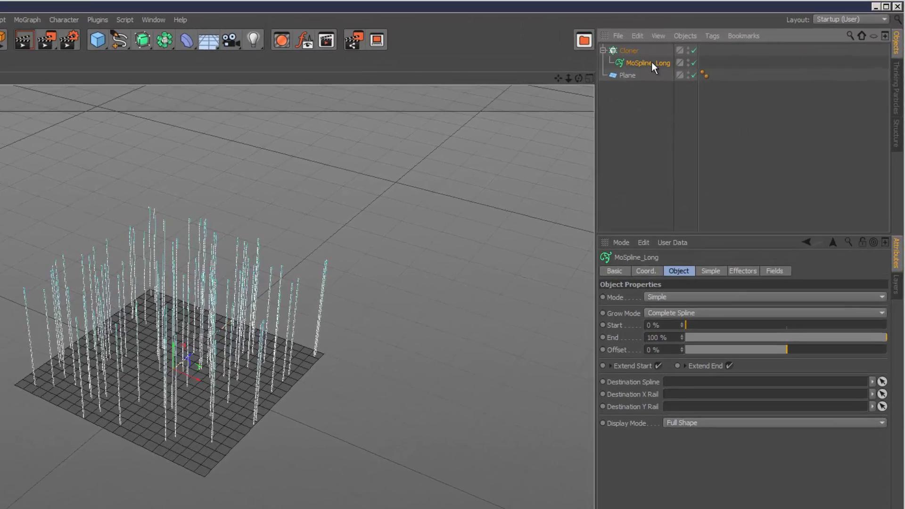
Duplicate MoSpline_Long and name the copy MoSpline_Short.
drag(708, 48, 712, 52)
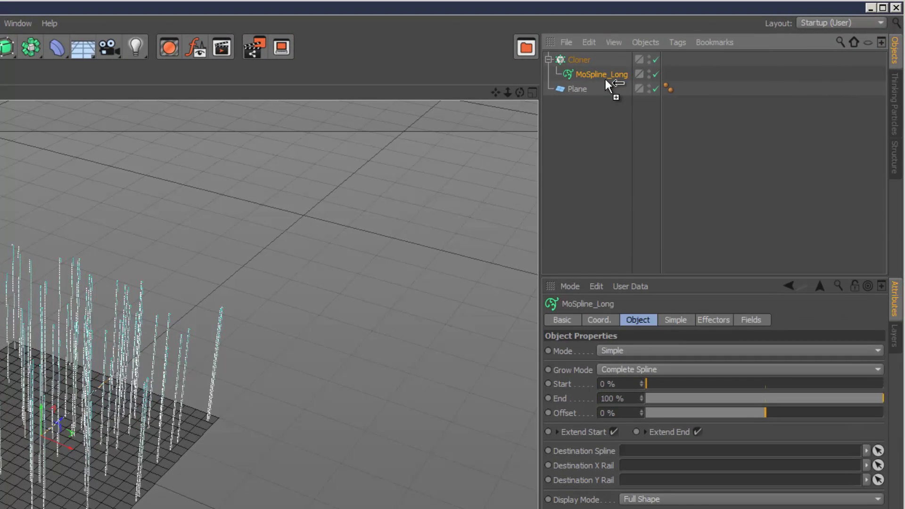
ctrl+drag(605, 78, 711, 85)
double_click(620, 89)
text(_)
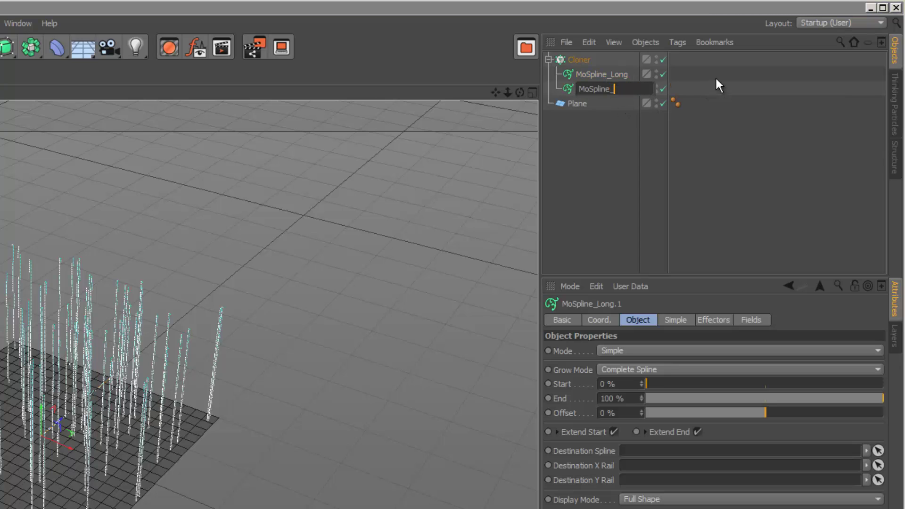
text(Short)
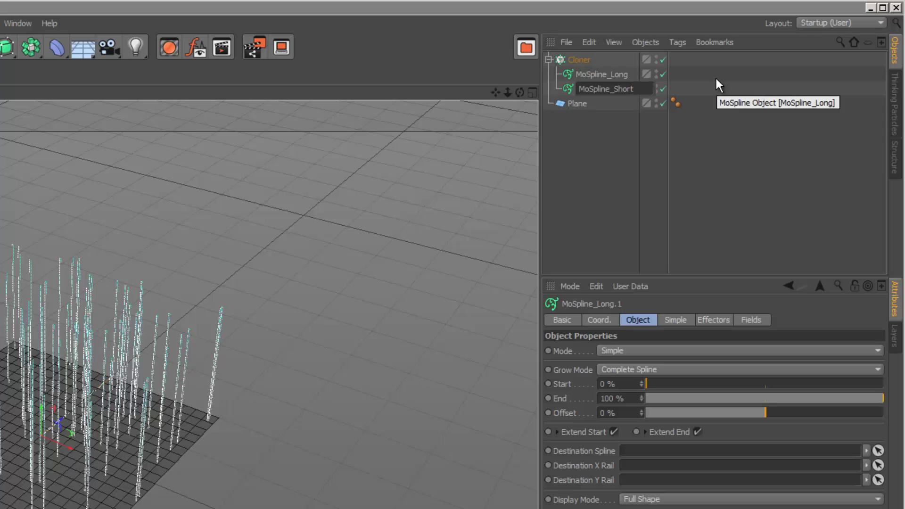
key(Return)
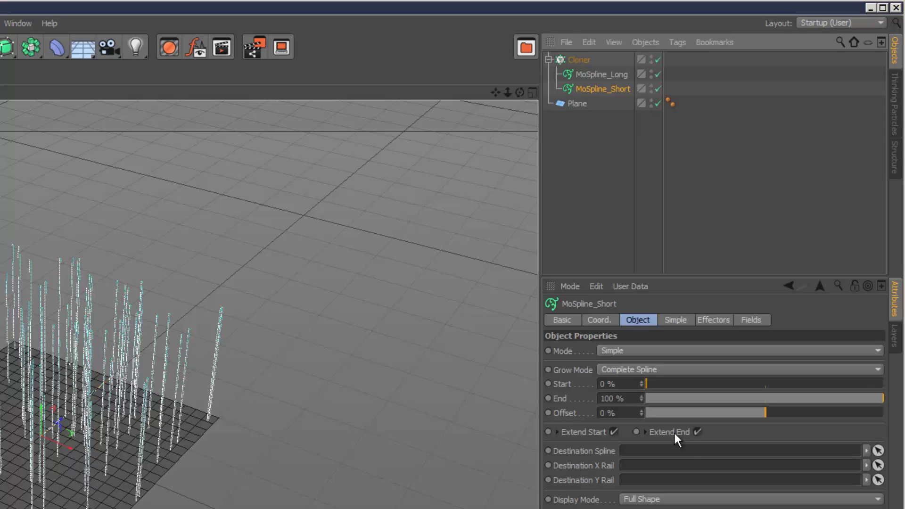
Set MoSpline_Short's Simple Length to 1 cm.
click(672, 322)
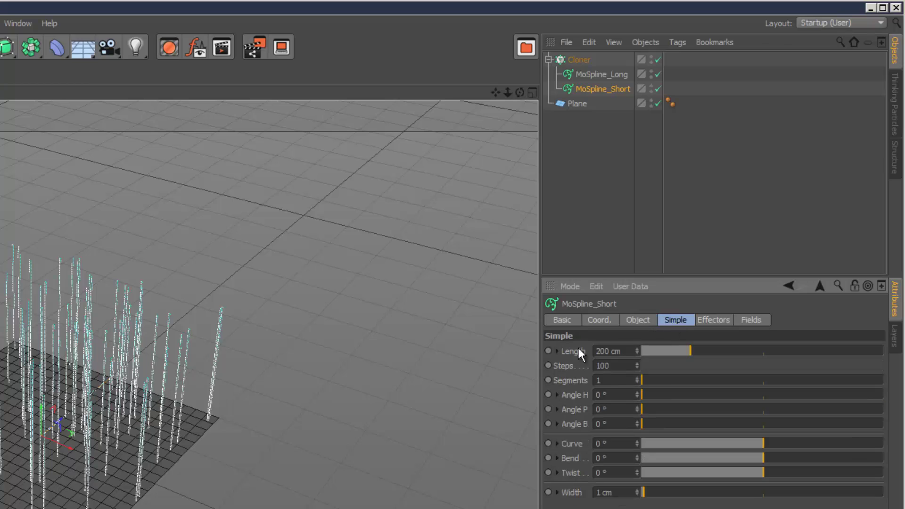
double_click(626, 352)
text(1)
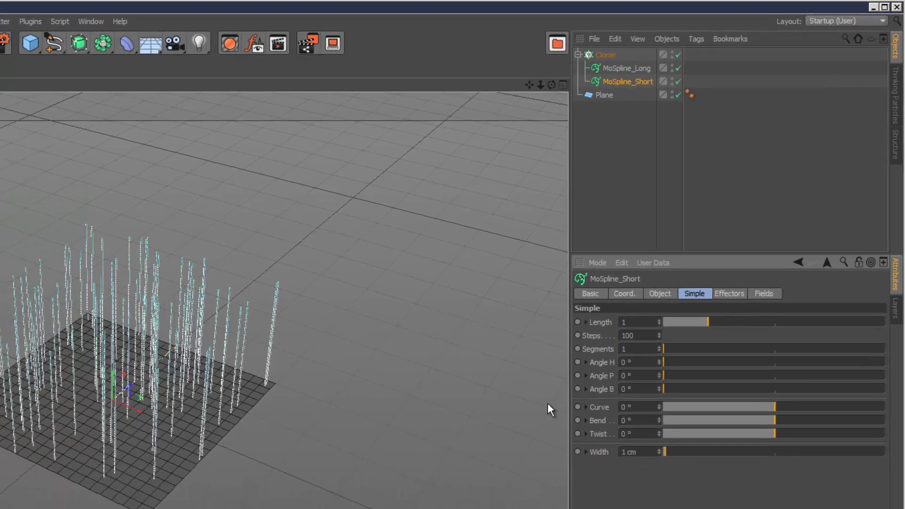
key(Return)
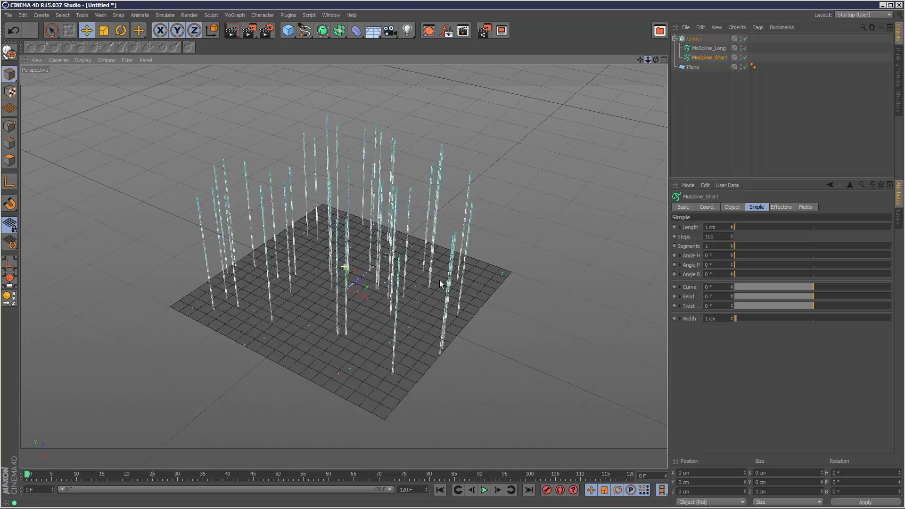
alt+drag(439, 280, 438, 280)
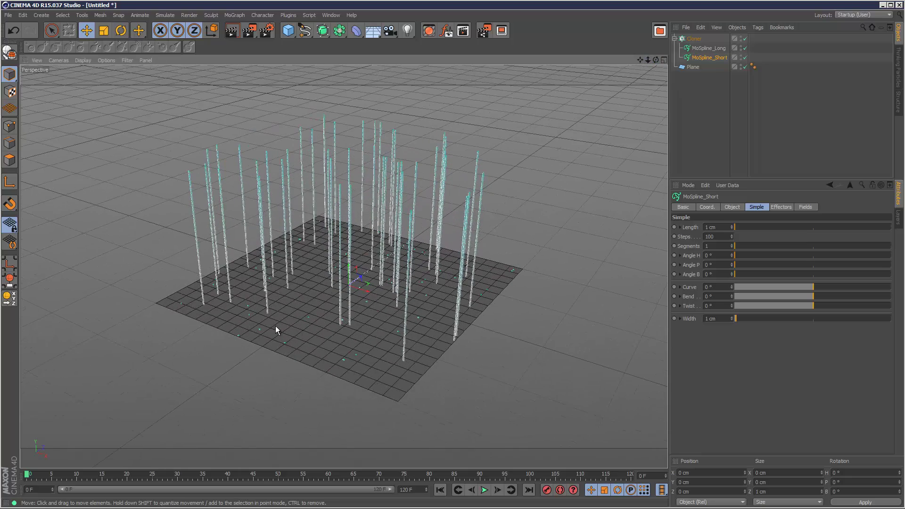
Give MoSpline_Long a Curve of 20° and Bend of 8° so blades arc over.
click(709, 48)
drag(819, 289, 816, 295)
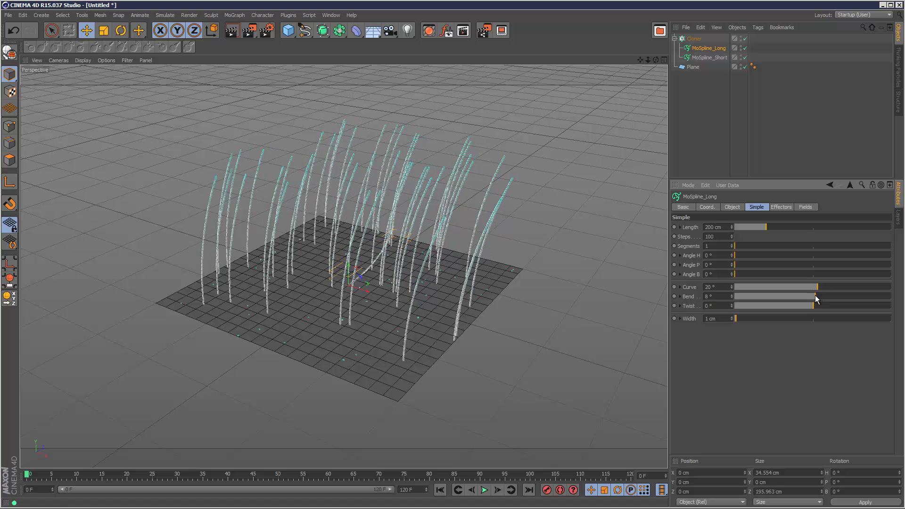
click(806, 106)
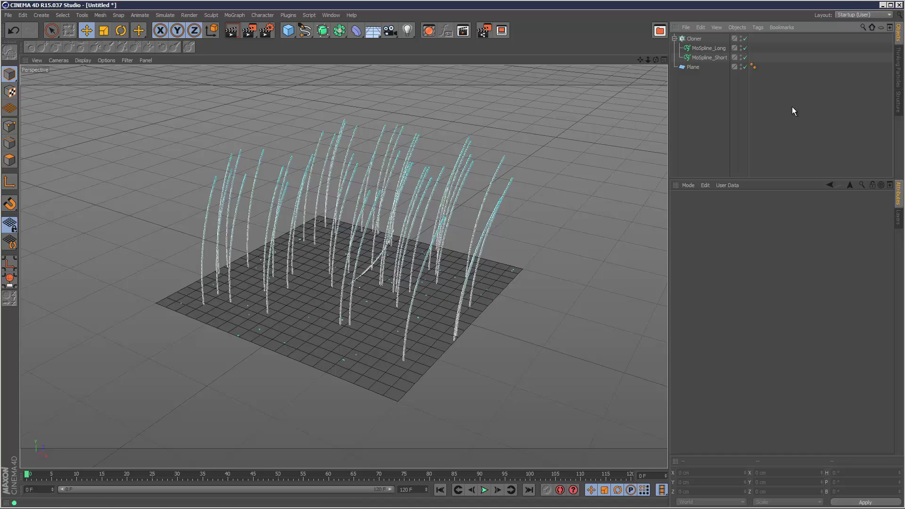
Set the Cloner's Clones mode to Blend to mix long and short blades.
click(700, 39)
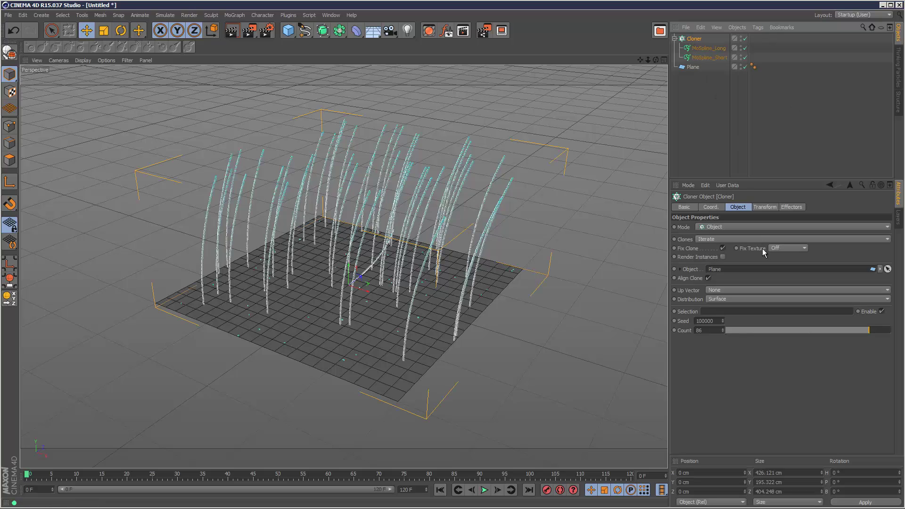
click(714, 239)
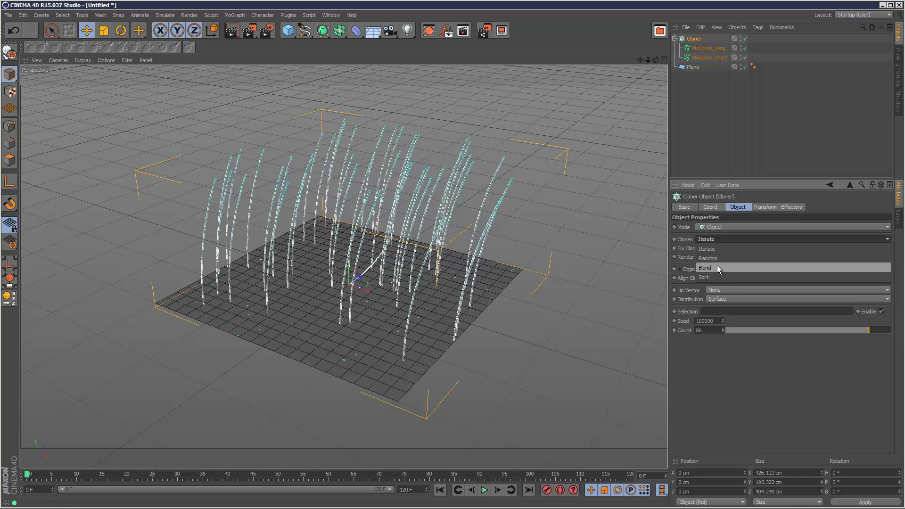
click(717, 266)
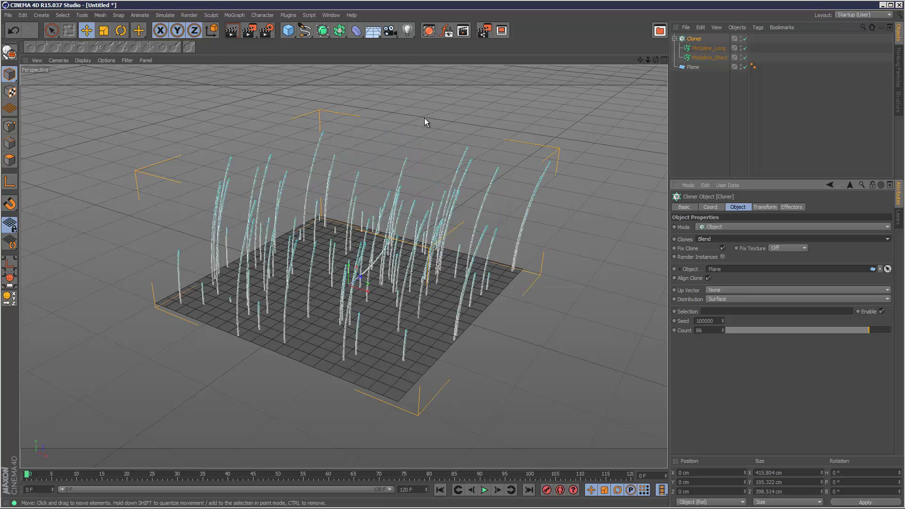
click(754, 109)
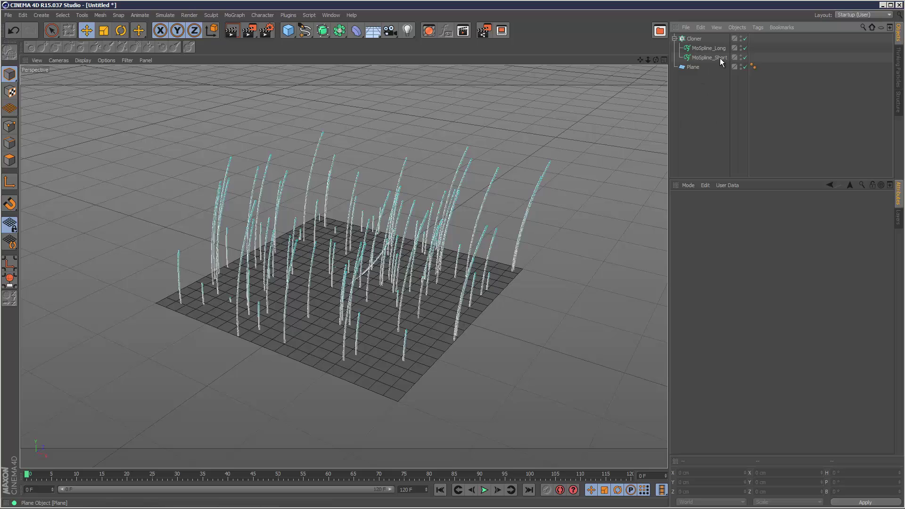
Review MoSpline_Long's settings, then bring up the Cloner's attributes again.
click(709, 48)
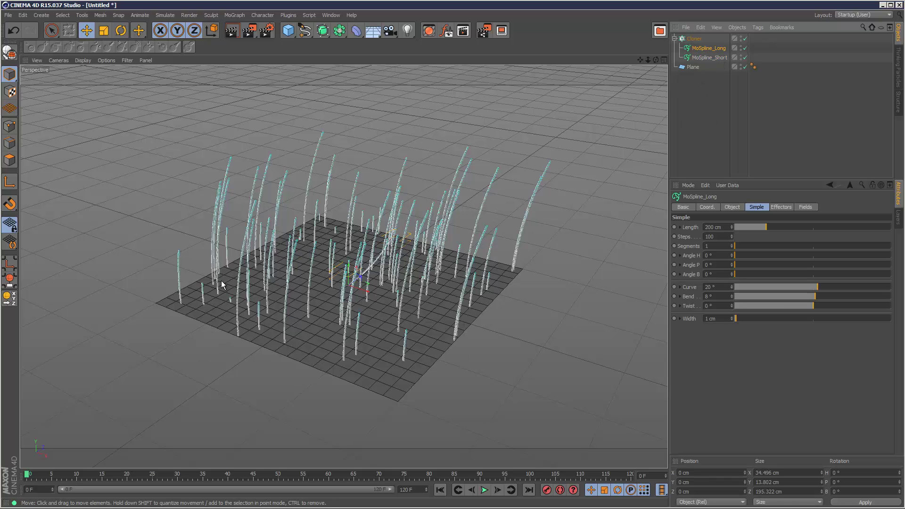
click(807, 114)
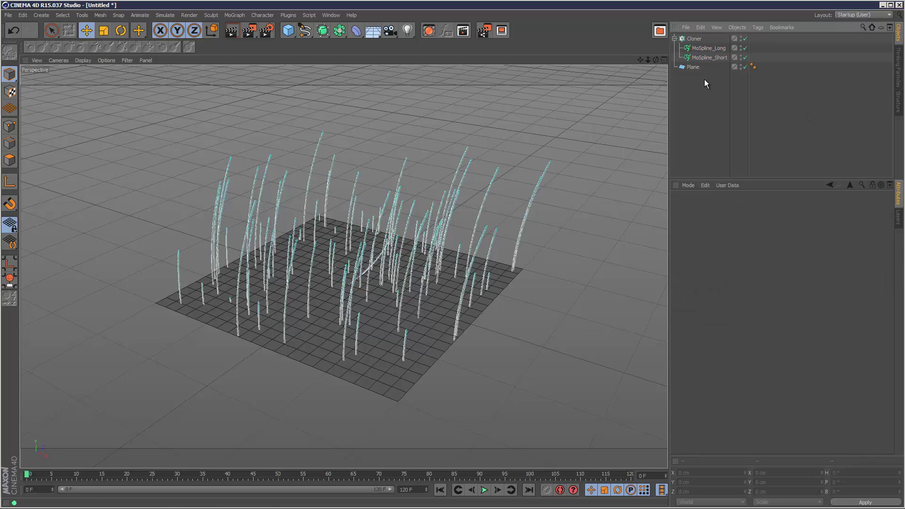
click(694, 38)
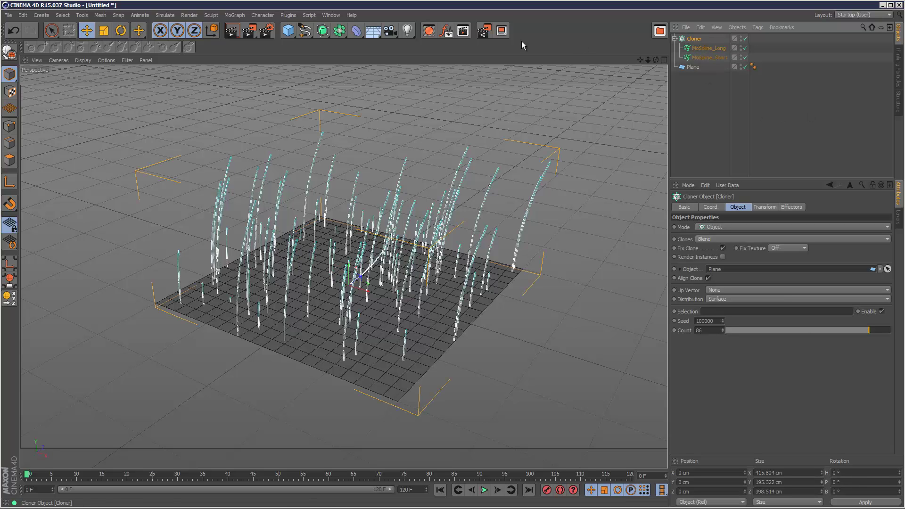
Add a Plain effector with Position off and Modify Clone at 100 %.
click(234, 15)
mouse_move(251, 30)
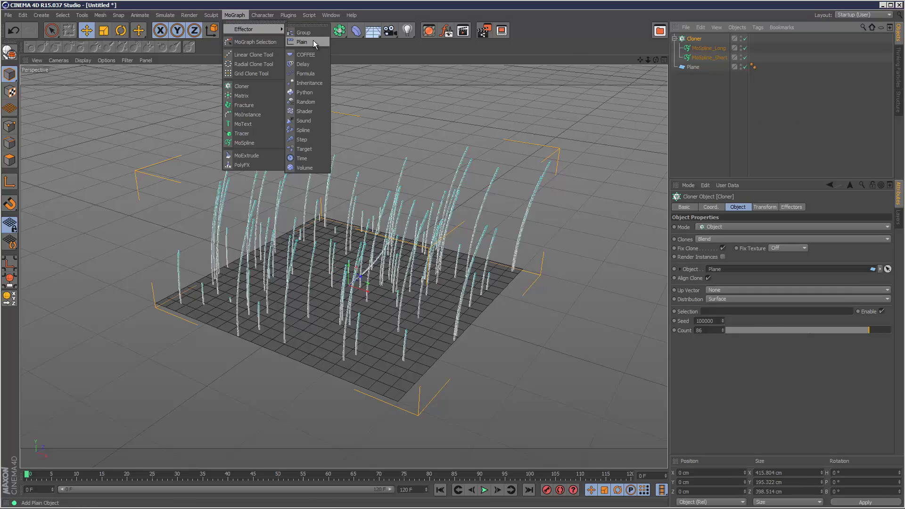
click(313, 42)
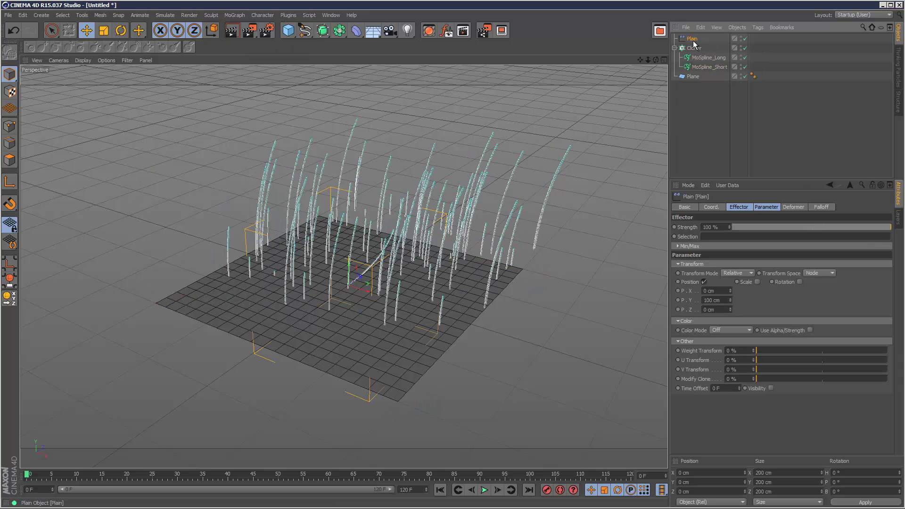
click(704, 282)
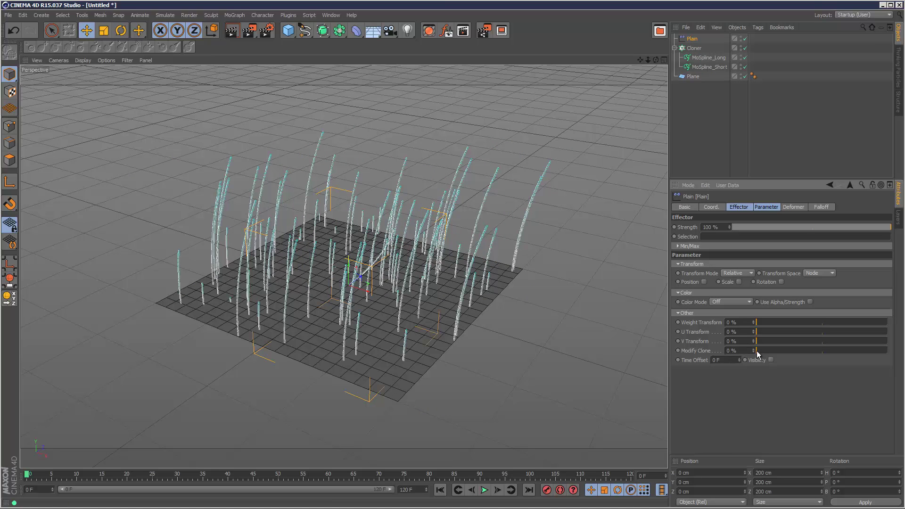
drag(760, 351, 901, 353)
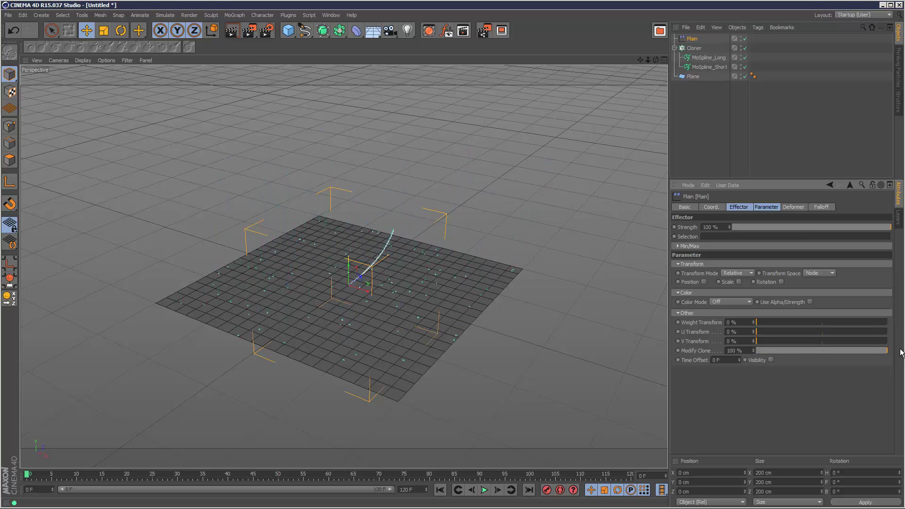
click(777, 136)
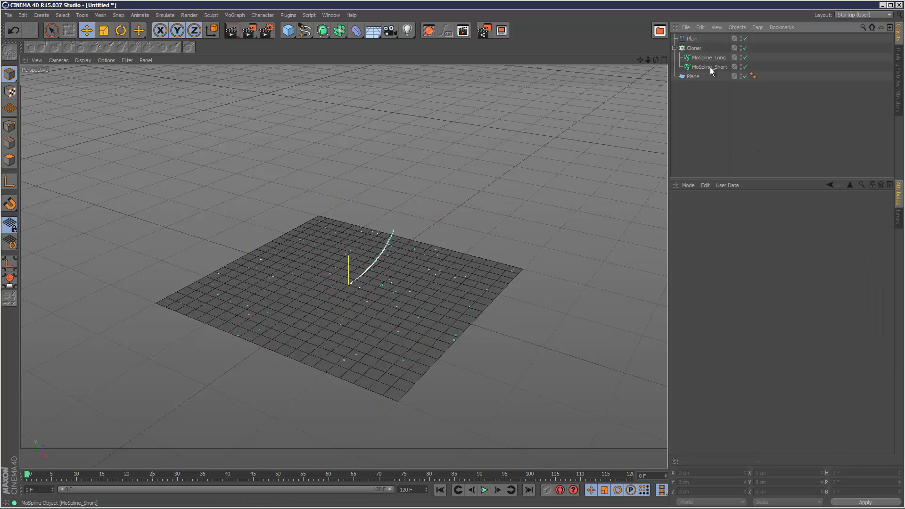
Expand the Plain effector's Min/Max settings and raise its Minimum.
click(692, 38)
click(679, 247)
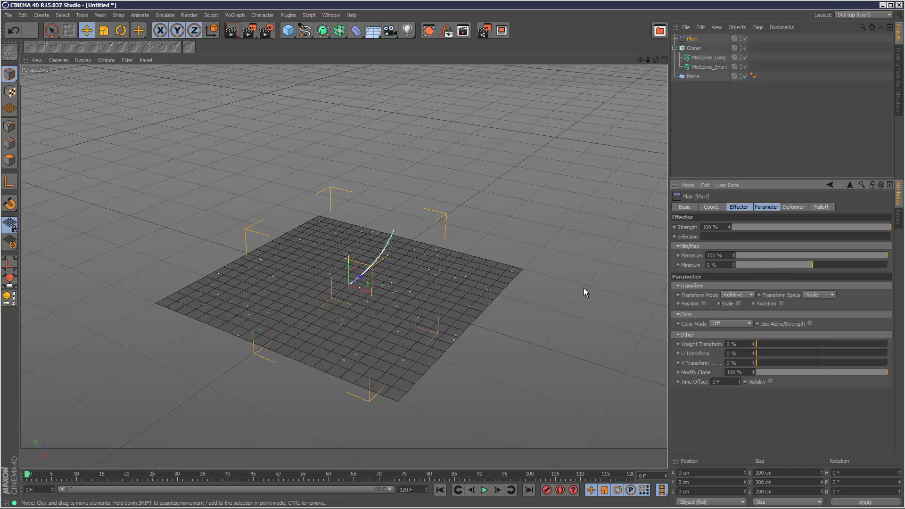
mouse_move(820, 266)
mouse_down()
mouse_move(774, 265)
mouse_move(837, 265)
mouse_move(818, 271)
mouse_move(839, 255)
mouse_move(806, 256)
mouse_move(878, 255)
mouse_move(781, 257)
mouse_move(889, 256)
mouse_up()
Reset the Plain effector's Minimum to 0 % and add a second Plain effector to the Cloner.
text(0)
key(Return)
click(703, 95)
click(695, 48)
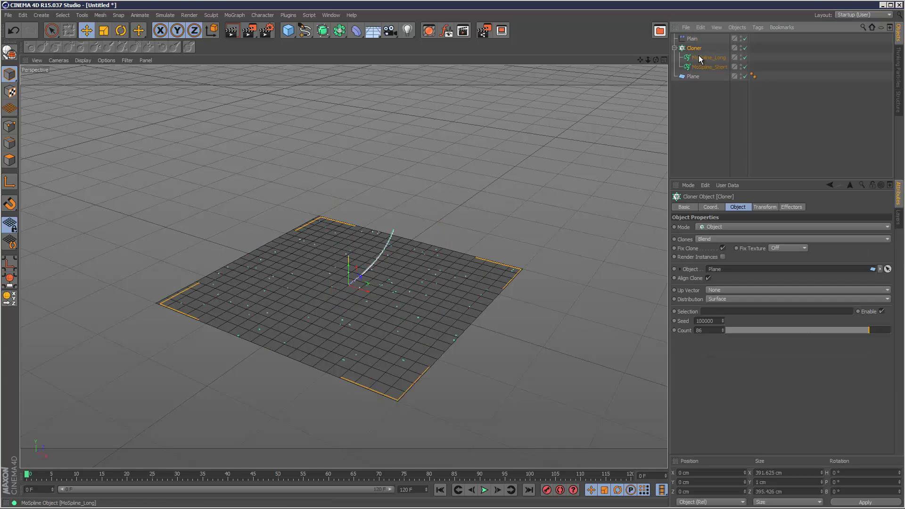
click(227, 15)
mouse_move(243, 29)
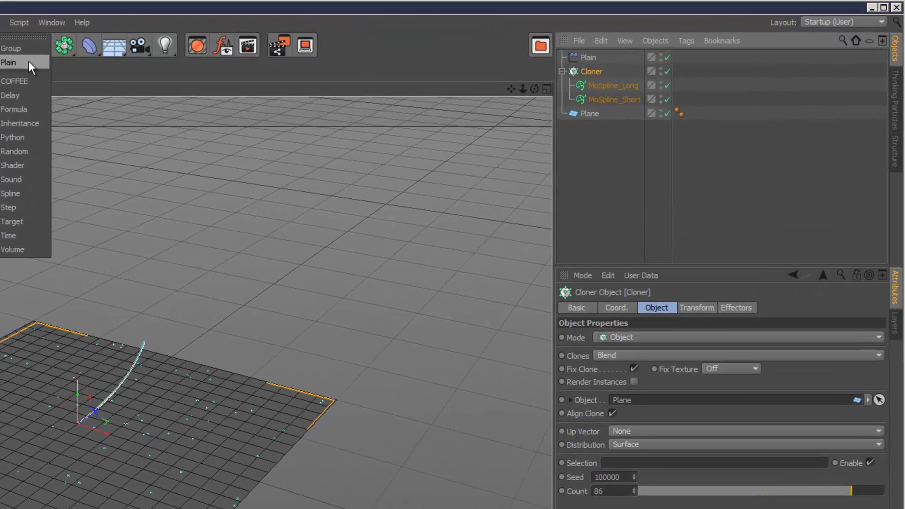
click(307, 42)
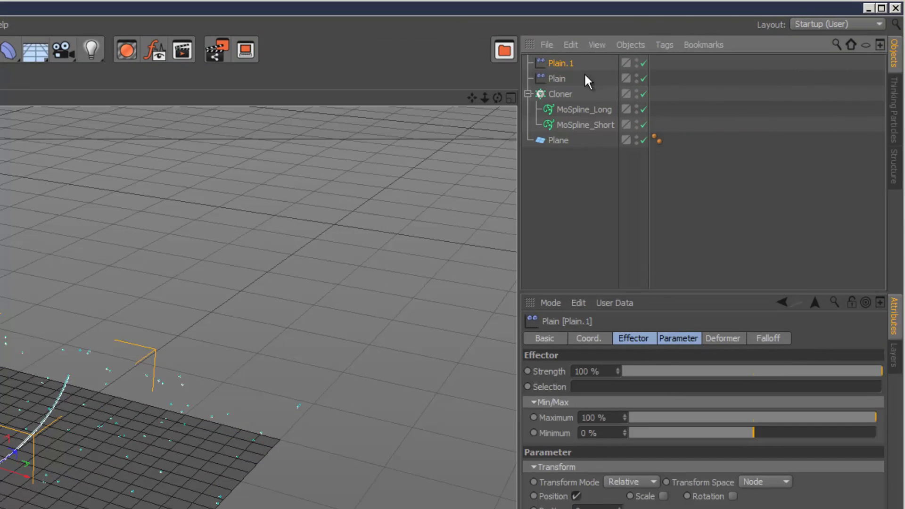
Rename Plain.1 to PlainAnim and the original Plain to PlainInit.
double_click(585, 63)
click(585, 64)
key(BackSpace)
key(BackSpace)
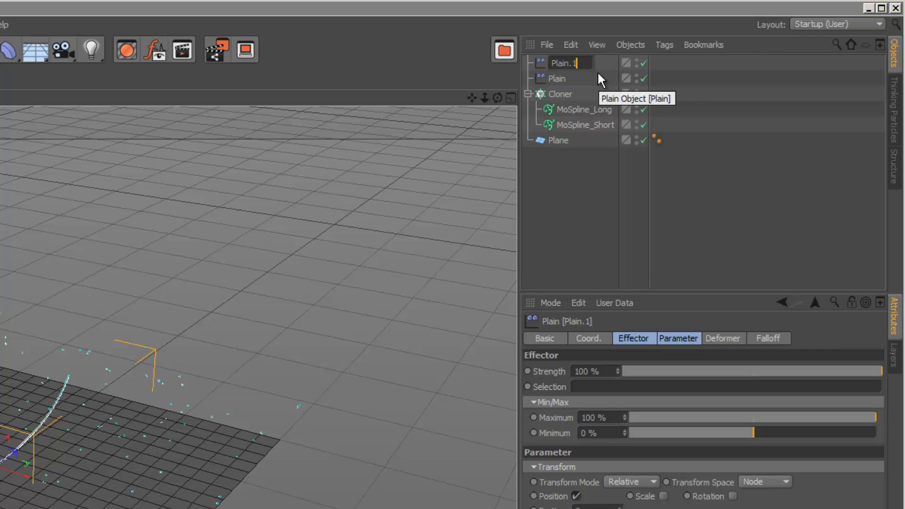
text(Anim)
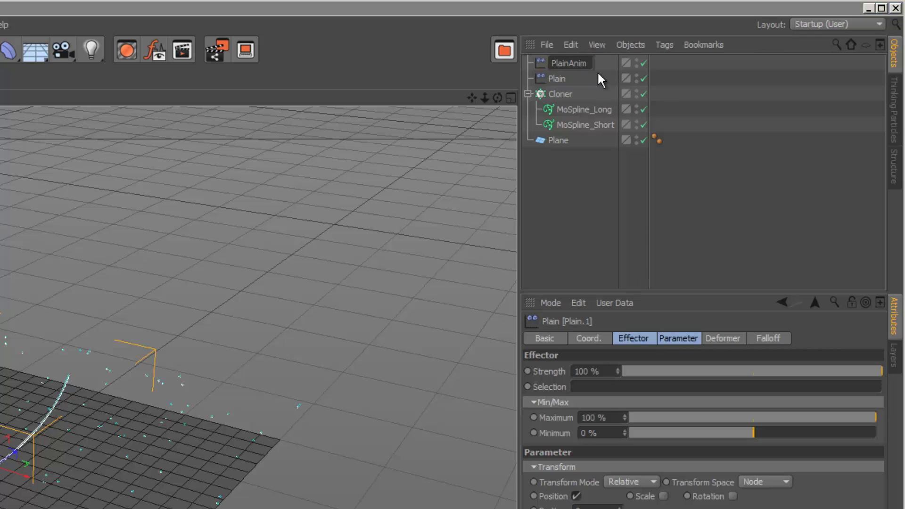
key(Return)
double_click(559, 79)
click(580, 79)
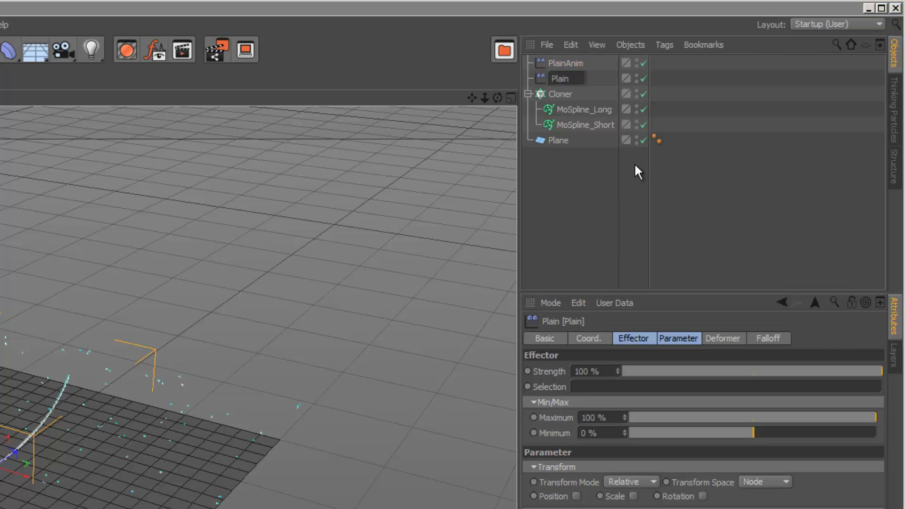
text(Init)
key(Return)
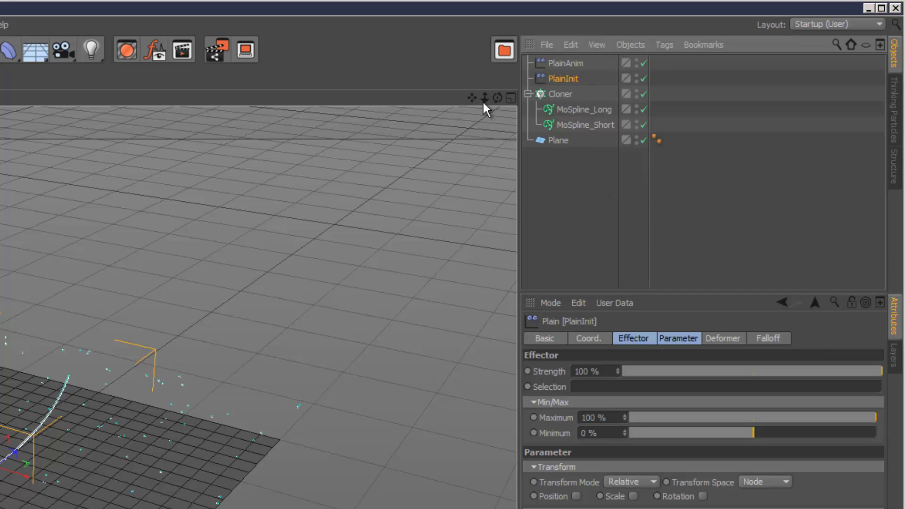
click(568, 64)
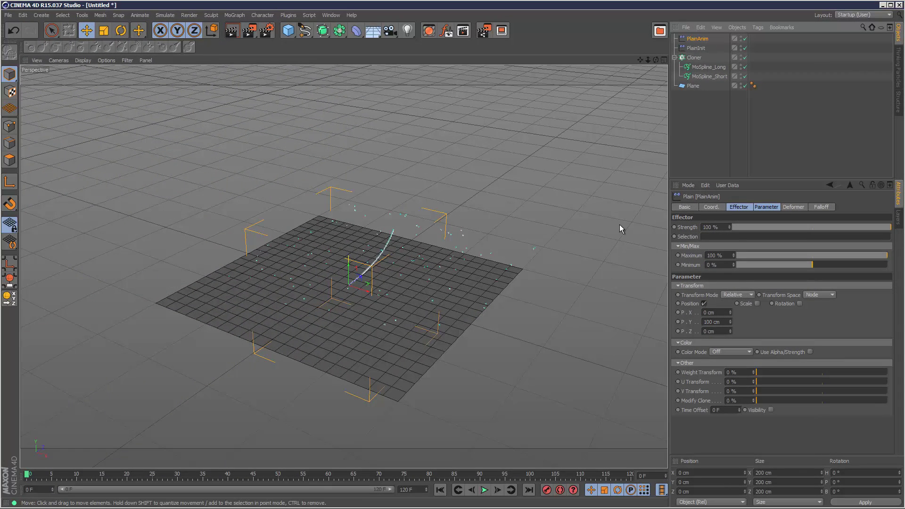
Turn off PlainAnim's Position and set its Modify Clone to 100 %.
click(703, 304)
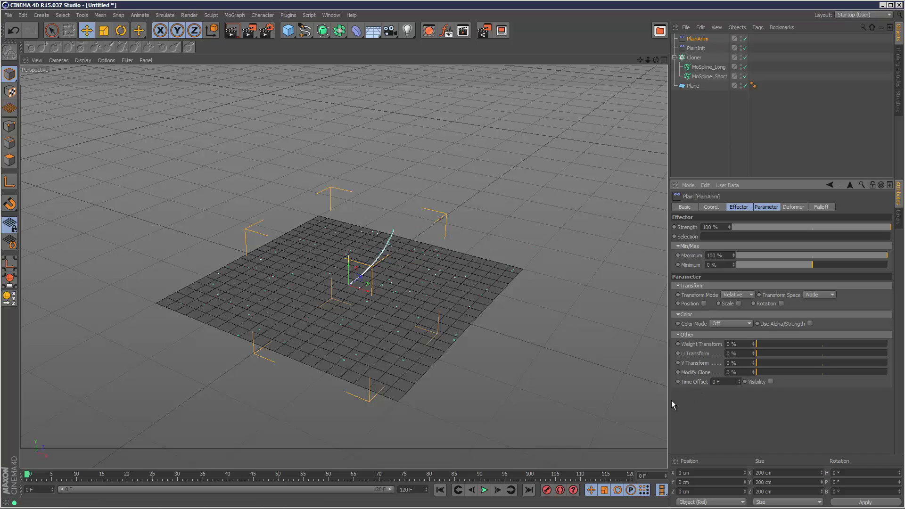
drag(757, 373, 797, 372)
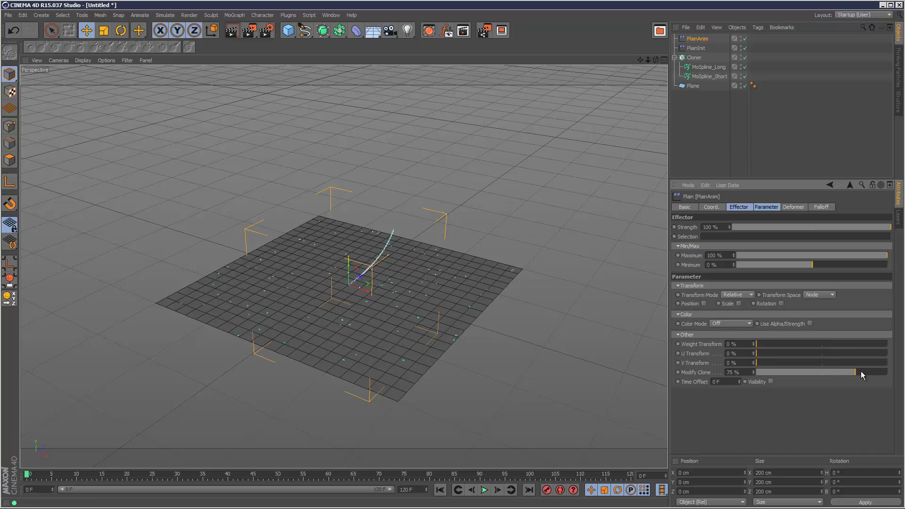
drag(886, 375, 753, 384)
double_click(733, 372)
text(100)
key(Return)
Set PlainAnim's Maximum and Minimum both to 0 %.
mouse_move(817, 264)
mouse_down()
mouse_move(872, 265)
mouse_move(804, 265)
mouse_move(805, 256)
mouse_move(806, 264)
mouse_up()
click(839, 255)
double_click(729, 256)
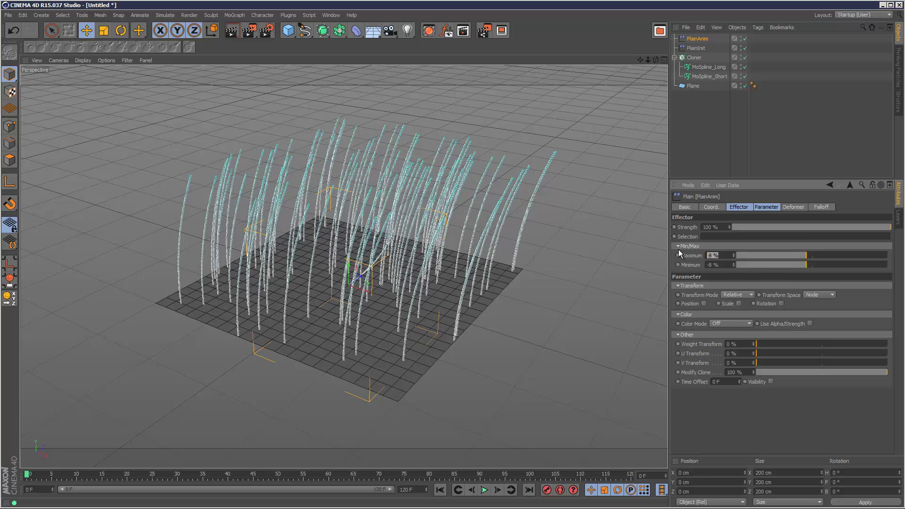
text(0)
key(Return)
mouse_move(881, 229)
mouse_down()
mouse_move(706, 230)
mouse_move(822, 225)
mouse_move(709, 221)
mouse_move(804, 215)
mouse_move(893, 221)
mouse_up()
Give PlainAnim a Linear falloff shape.
click(821, 207)
click(715, 225)
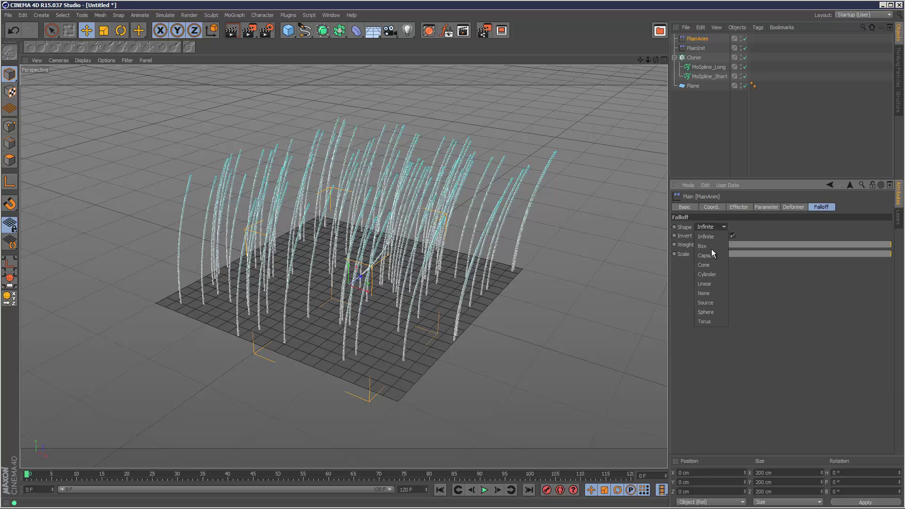
click(717, 285)
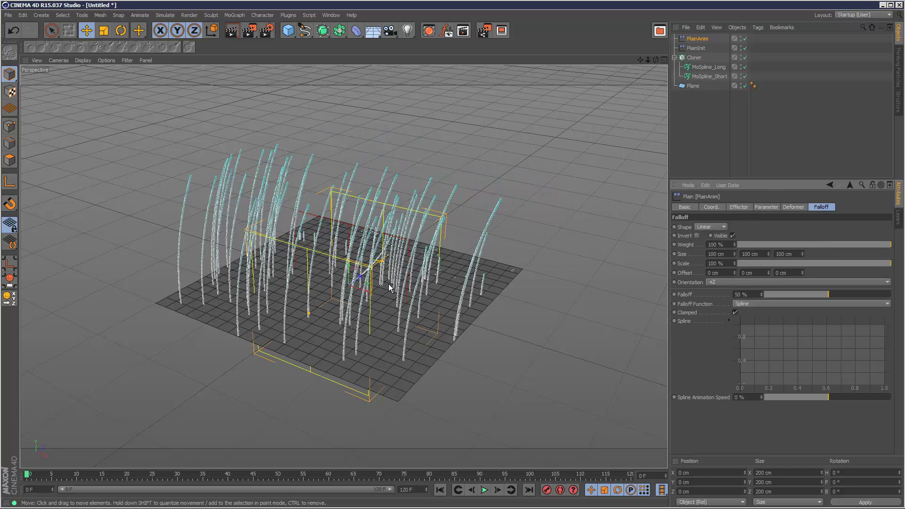
Rotate the falloff to H -90° and move it to X 5.723 cm at the plane's centre.
key(r)
drag(350, 295, 265, 295)
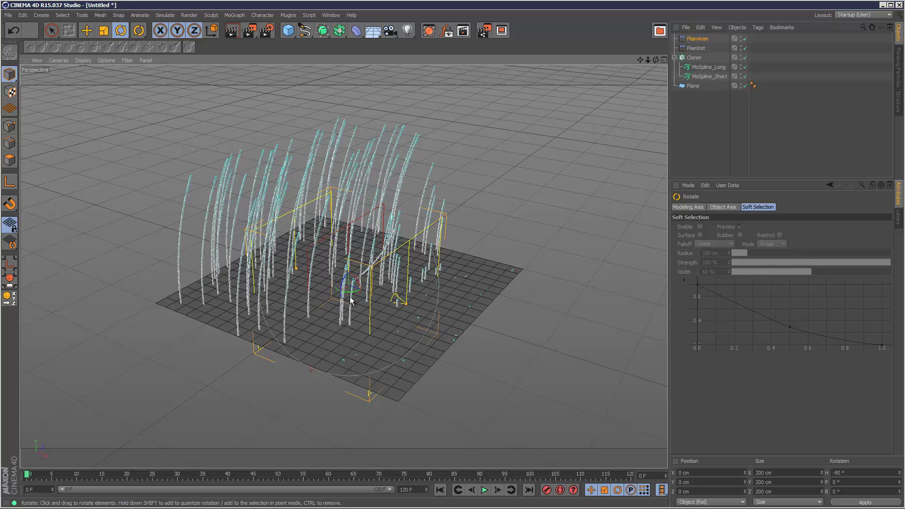
key(e)
drag(364, 295, 183, 247)
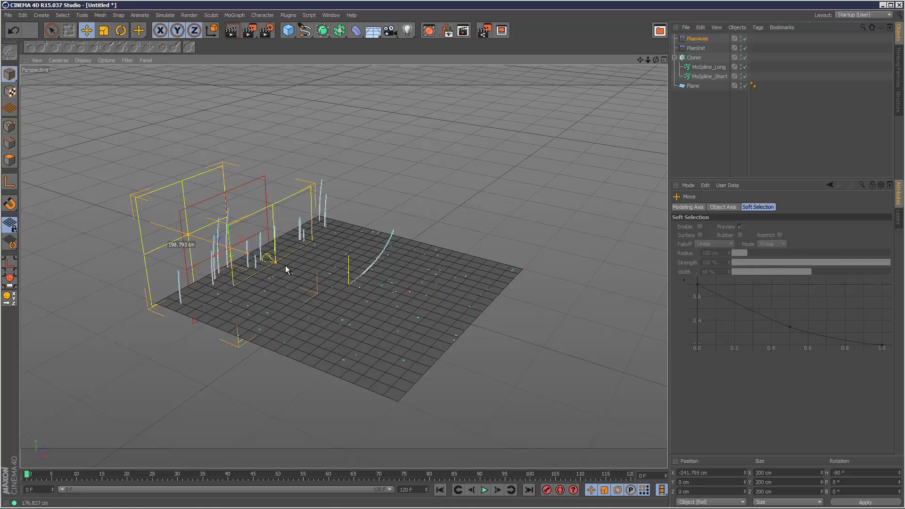
drag(286, 269, 410, 308)
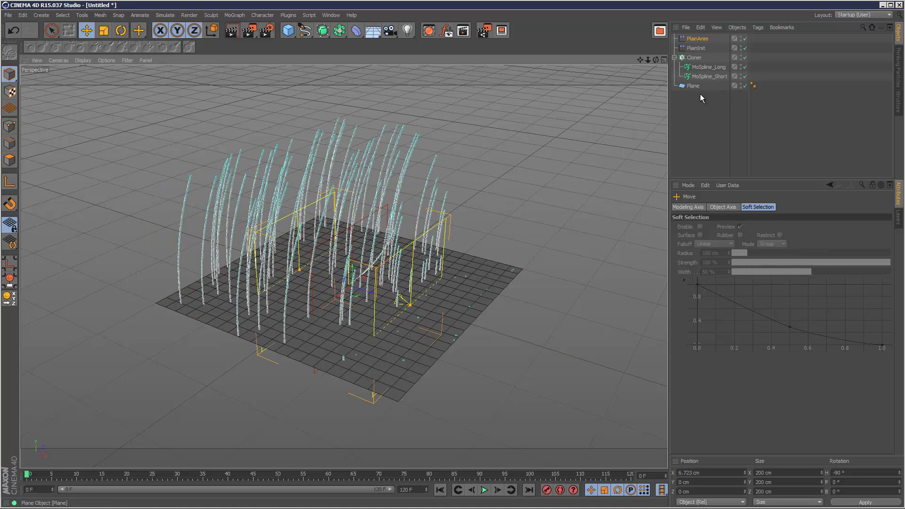
Increase MoSpline_Long to Curve 33°, Bend 61° and Twist 12°, then reselect PlainAnim.
click(708, 67)
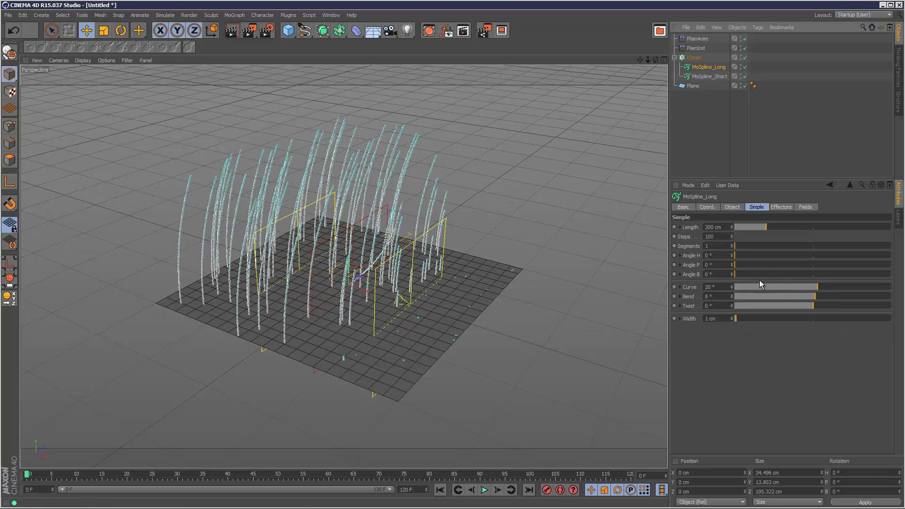
mouse_move(816, 297)
mouse_down()
mouse_move(834, 309)
mouse_move(823, 307)
mouse_move(864, 306)
mouse_move(816, 307)
mouse_move(836, 288)
mouse_move(820, 292)
mouse_up()
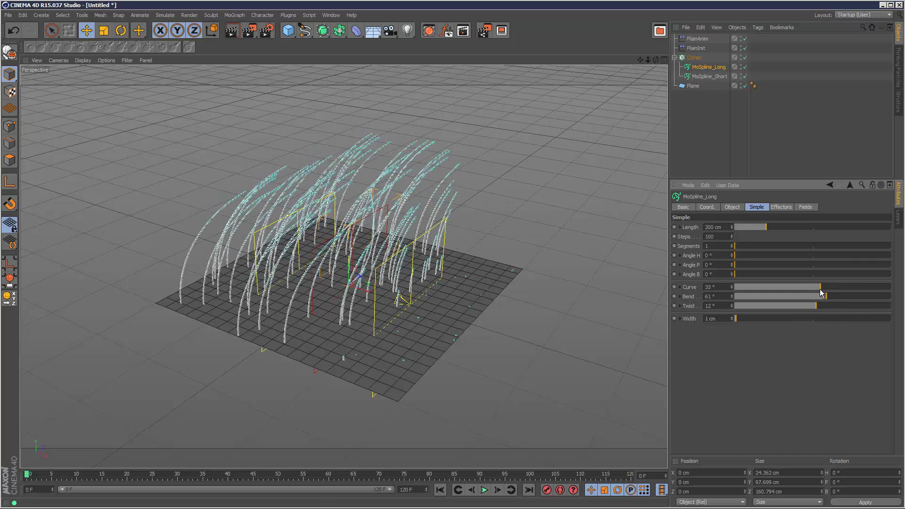
click(698, 38)
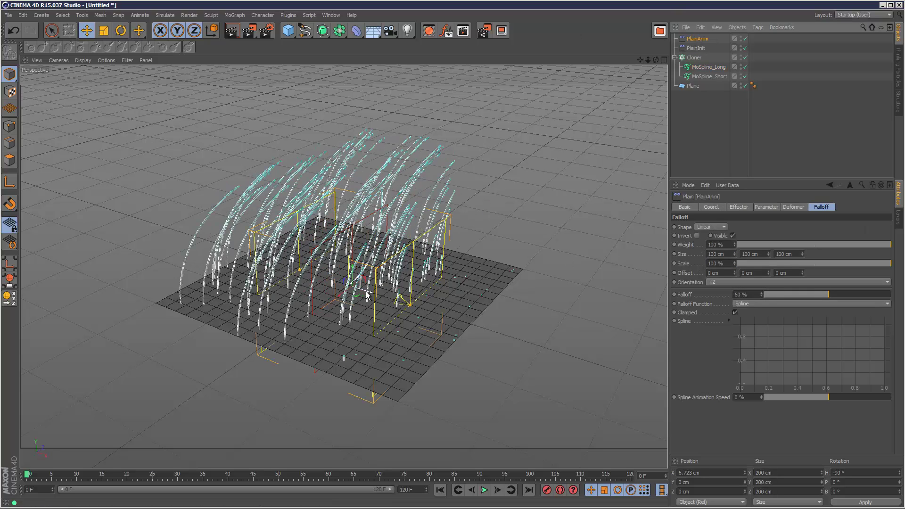
Key PlainAnim's X at -427 on frame 0 and 318.799 on frame 50, then preview the sweep.
mouse_move(366, 294)
mouse_down()
mouse_move(330, 302)
mouse_move(191, 252)
mouse_move(187, 236)
mouse_up()
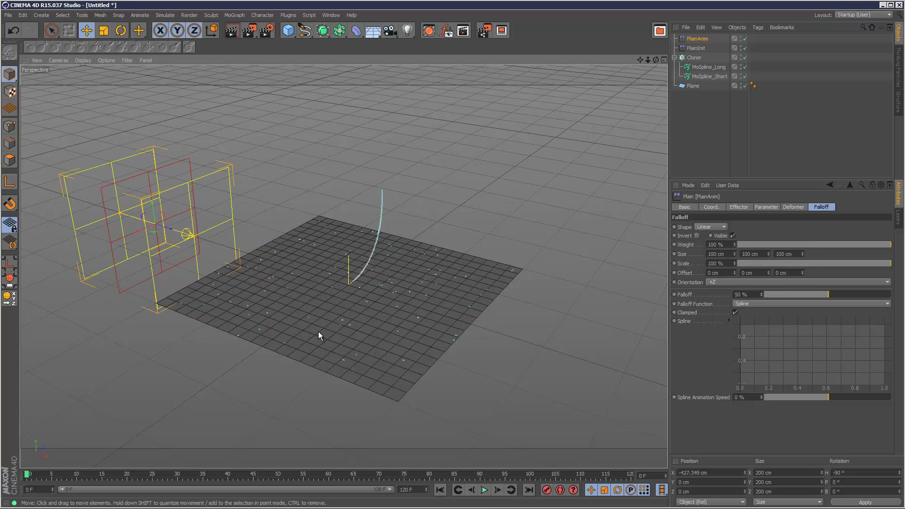
click(714, 207)
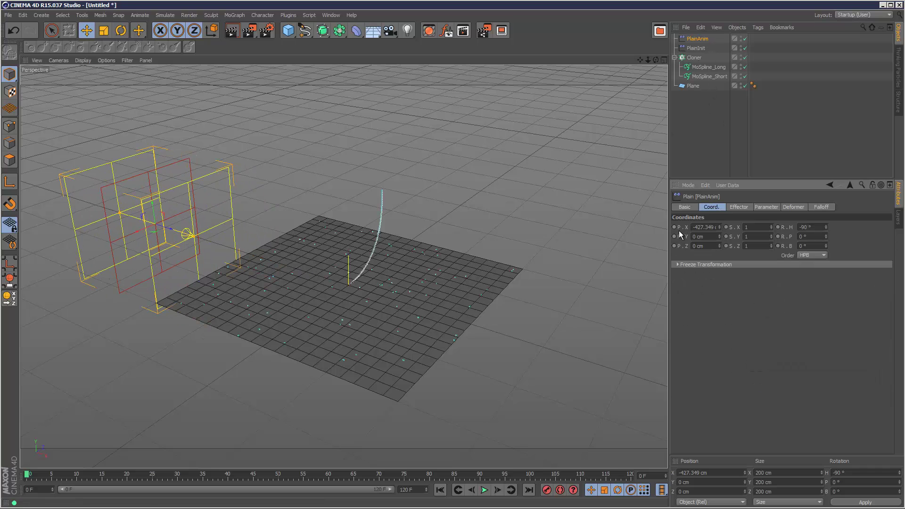
click(279, 475)
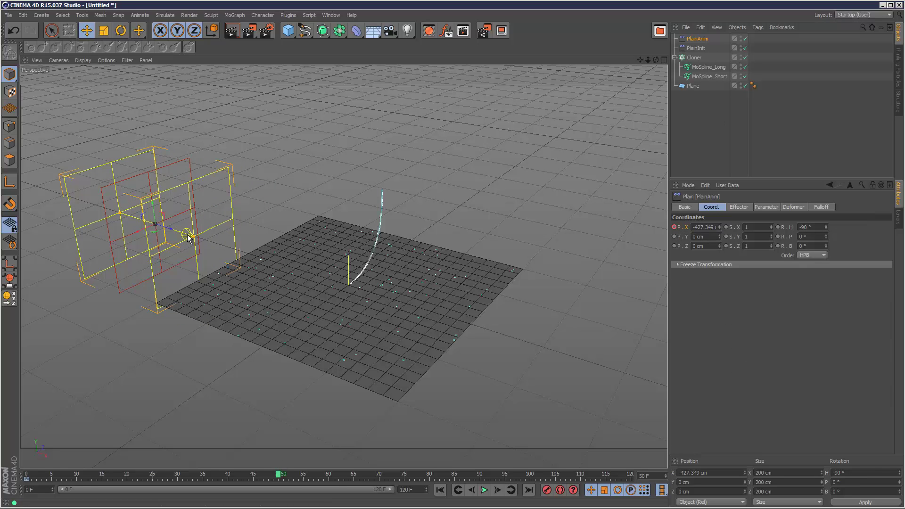
drag(171, 233, 585, 343)
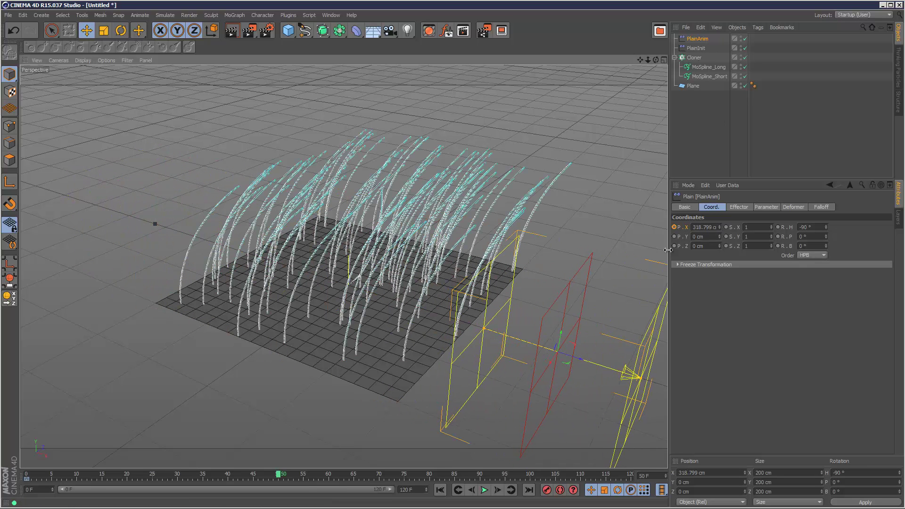
click(674, 228)
click(440, 490)
click(485, 491)
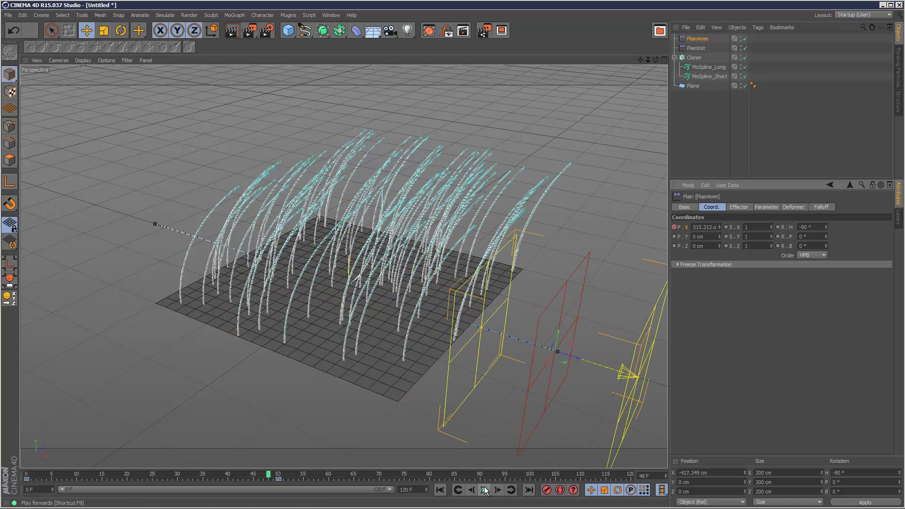
key(F8)
Raise PlainAnim's falloff to 100% and replay the grass growing across the plane.
click(822, 207)
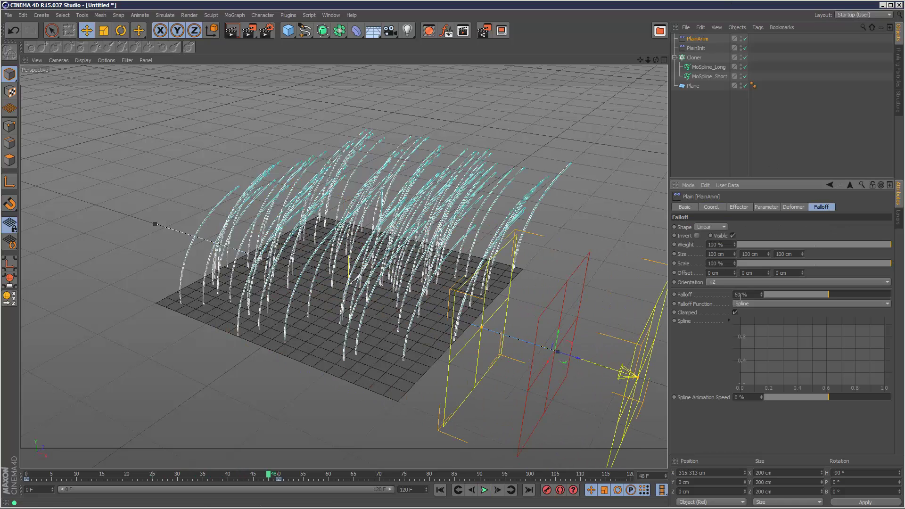
drag(833, 296, 891, 296)
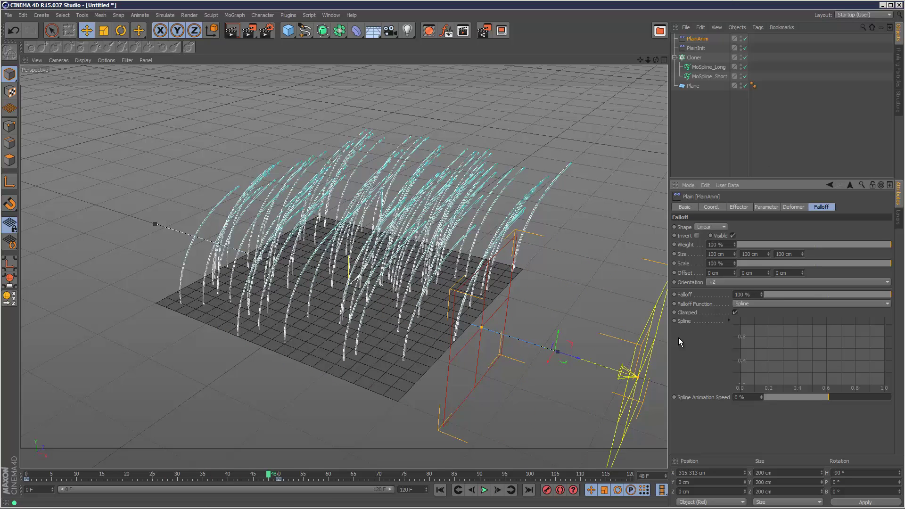
click(440, 490)
click(484, 490)
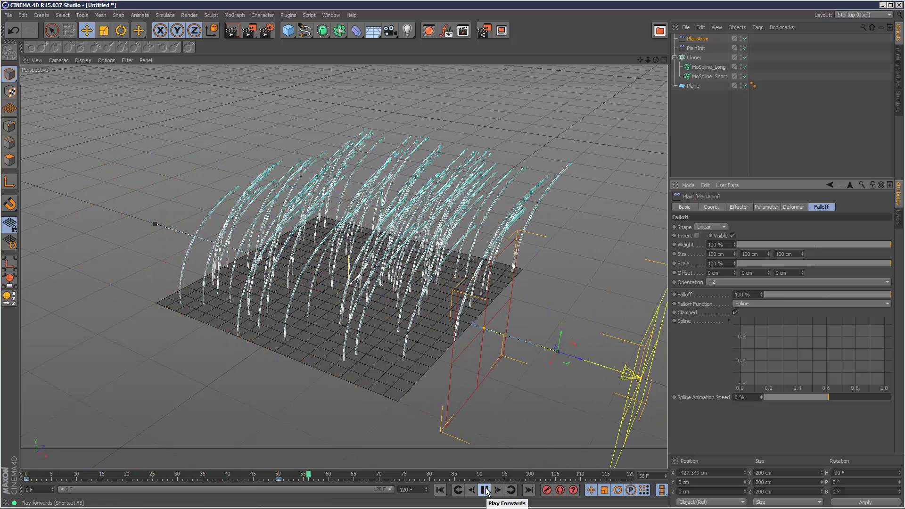
click(485, 490)
With MoSpline_Long's Fields list showing, add a Wind object from Simulate > Particles.
click(707, 104)
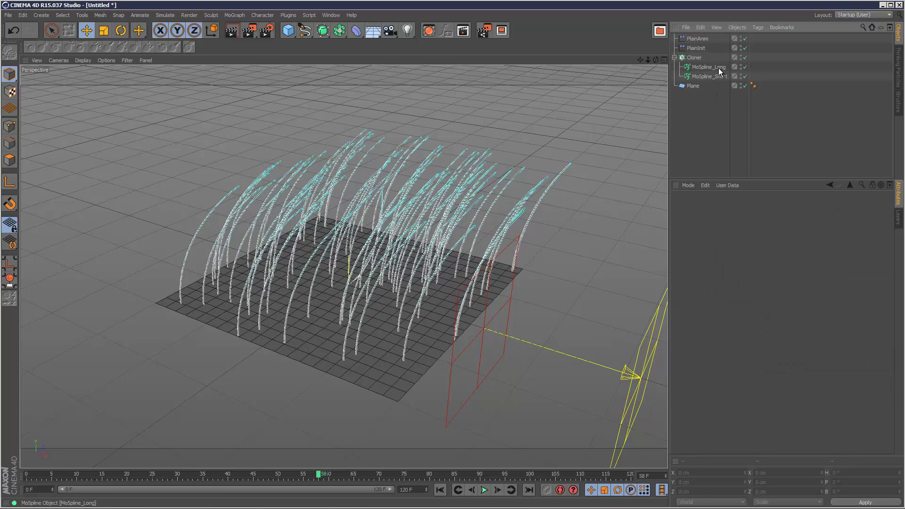
click(709, 67)
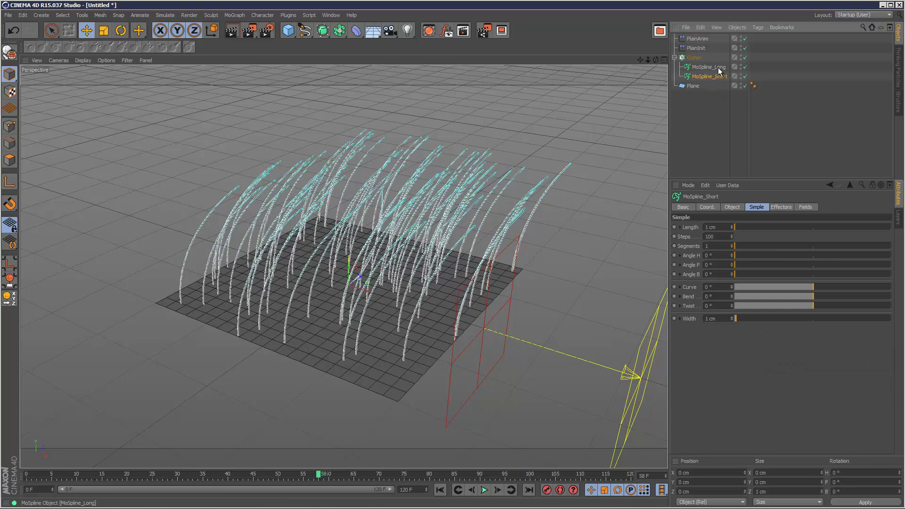
click(802, 208)
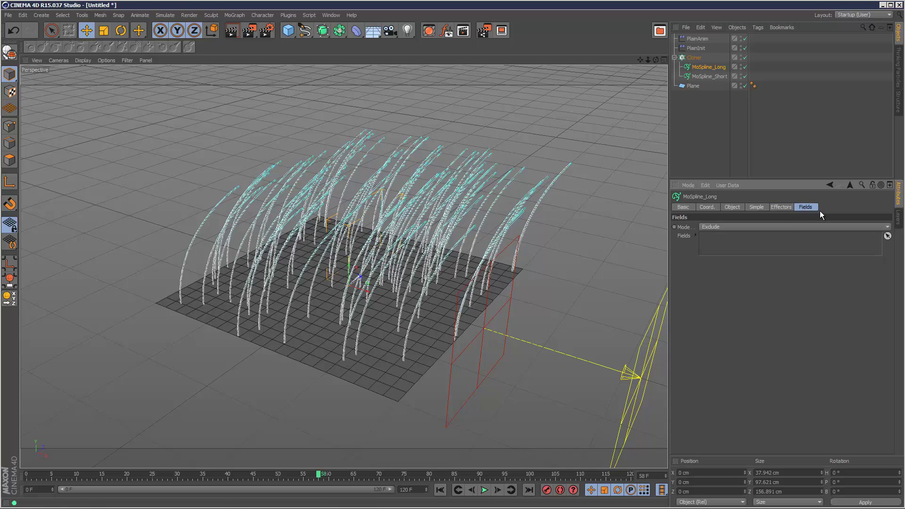
click(165, 15)
mouse_move(182, 39)
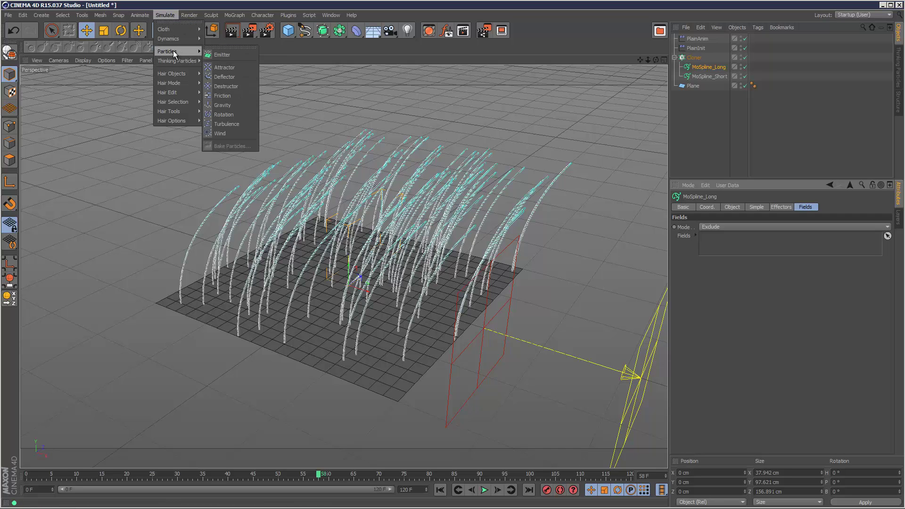
click(233, 132)
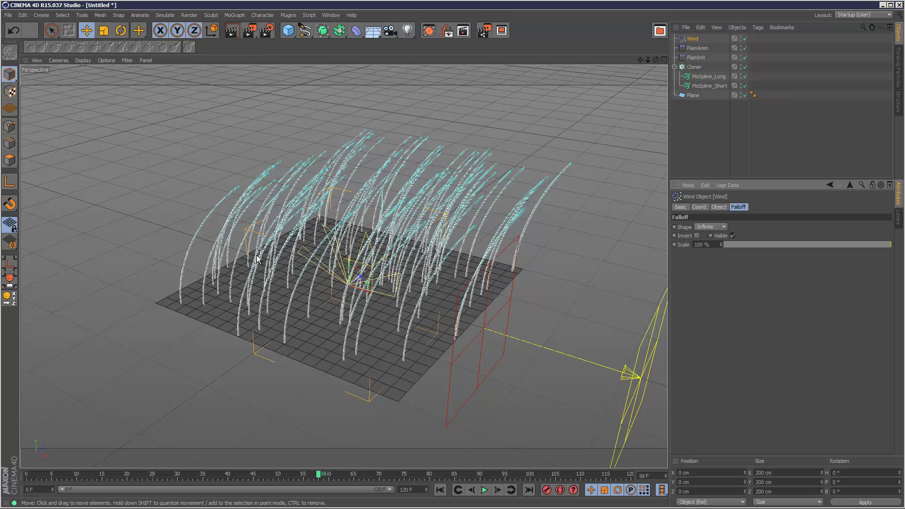
Place the Wind off the grass's front edge at Z -380.214 cm, raised slightly above the ground.
drag(363, 281, 321, 332)
key(ctrl+z)
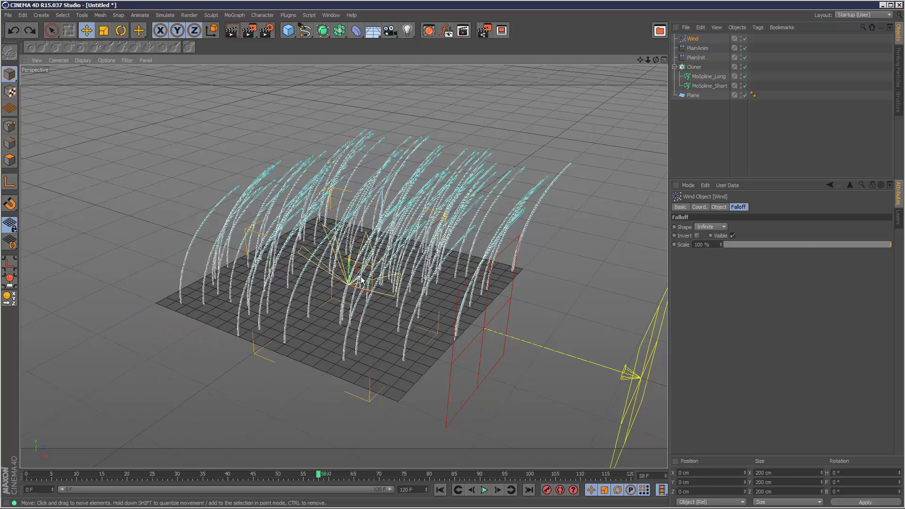
drag(362, 279, 139, 325)
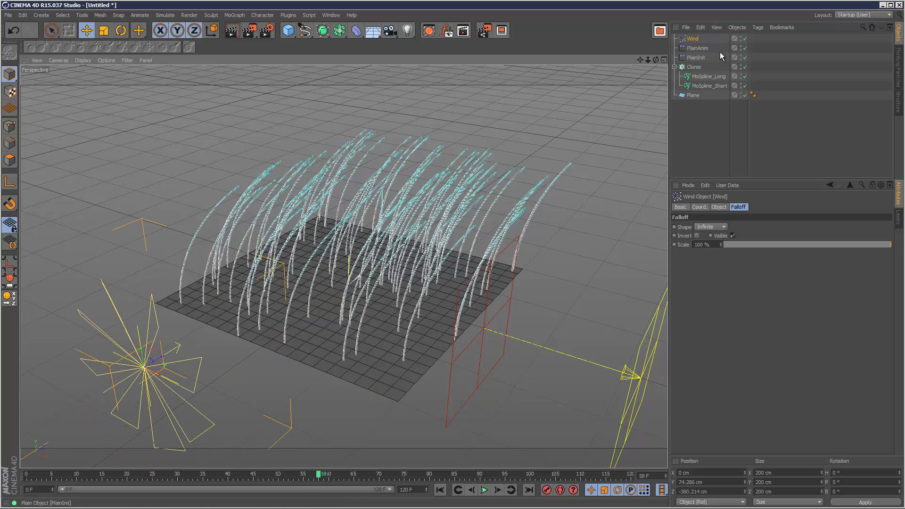
click(664, 60)
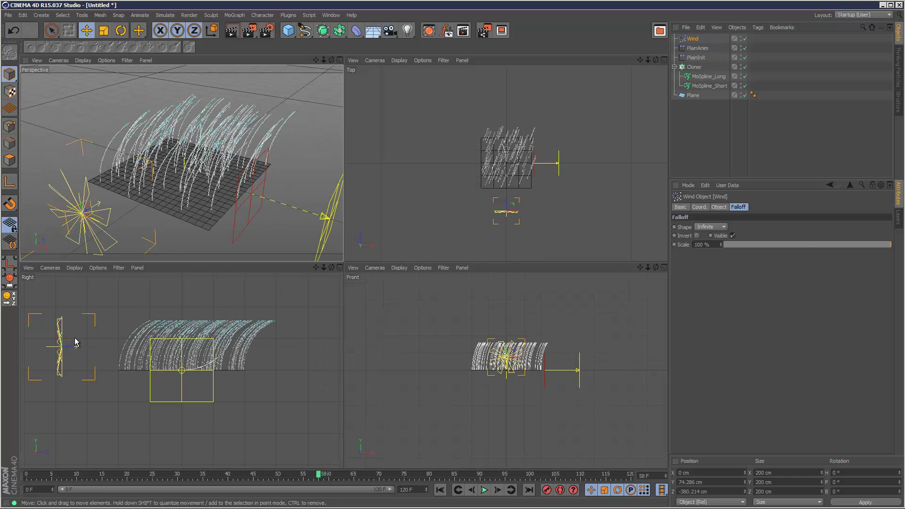
drag(510, 370, 510, 363)
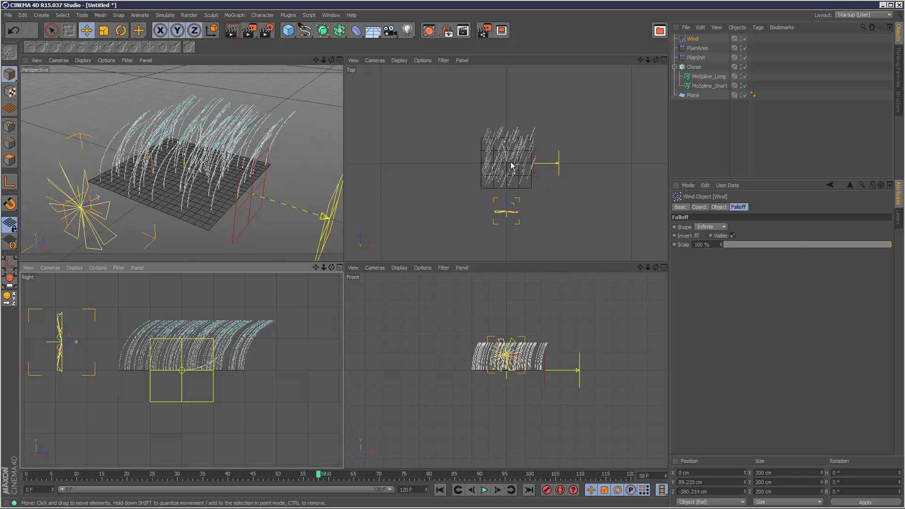
click(339, 60)
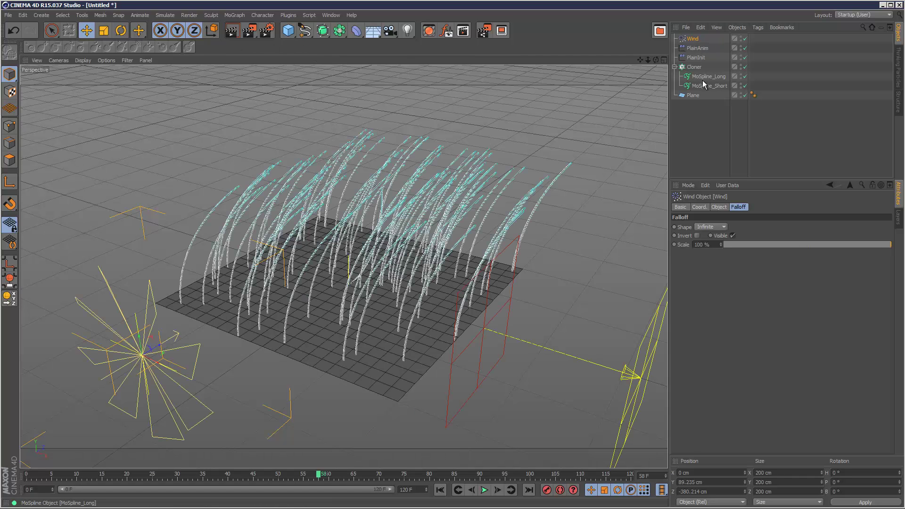
Add the Wind object to MoSpline_Long's Fields list.
click(703, 85)
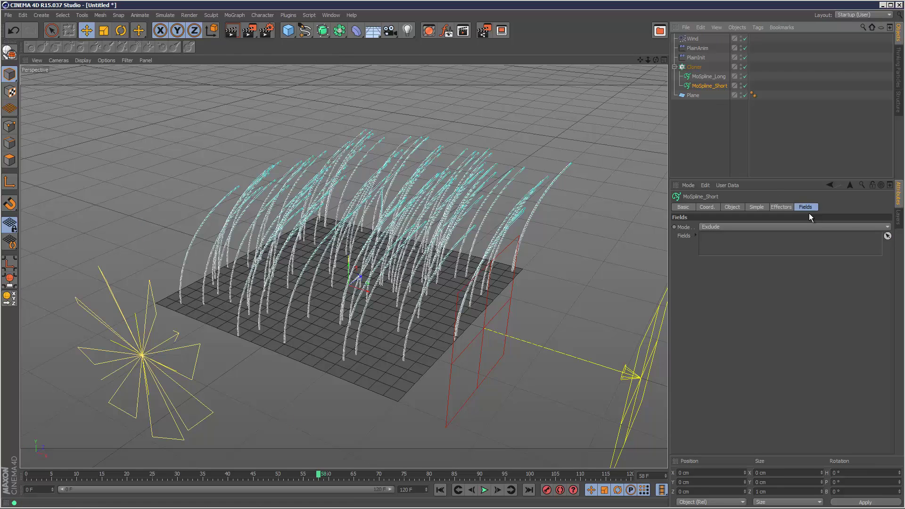
click(723, 76)
drag(692, 39, 696, 46)
drag(759, 245, 758, 243)
Give the Wind 18.73% turbulence and 9.27% turbulence frequency, then play back the grass.
click(692, 40)
click(719, 207)
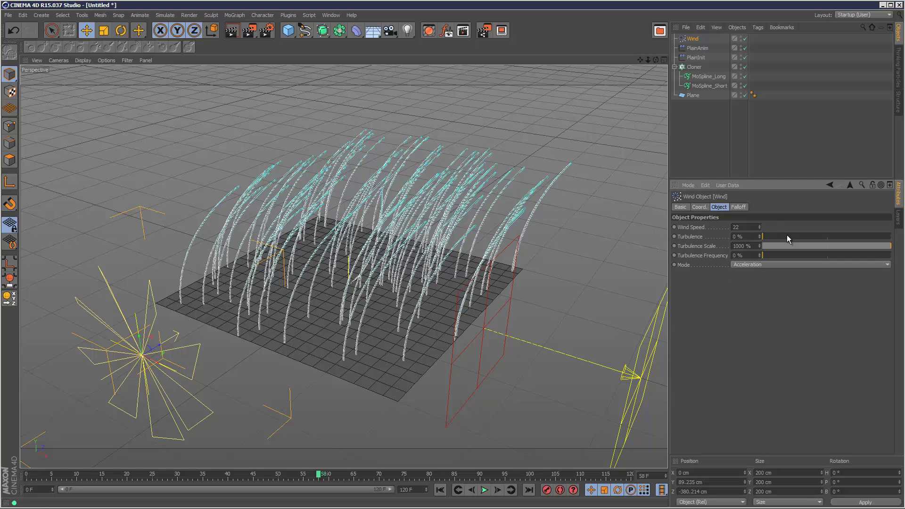
click(774, 255)
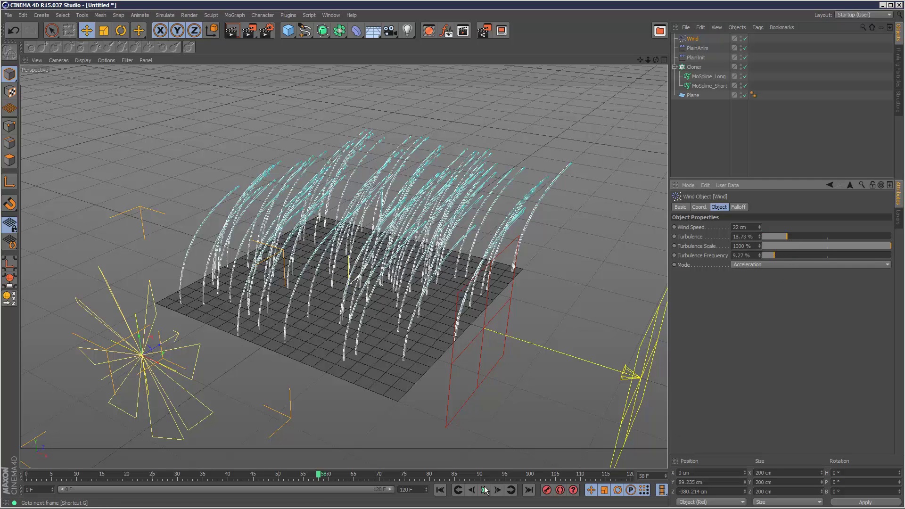
click(438, 491)
click(484, 490)
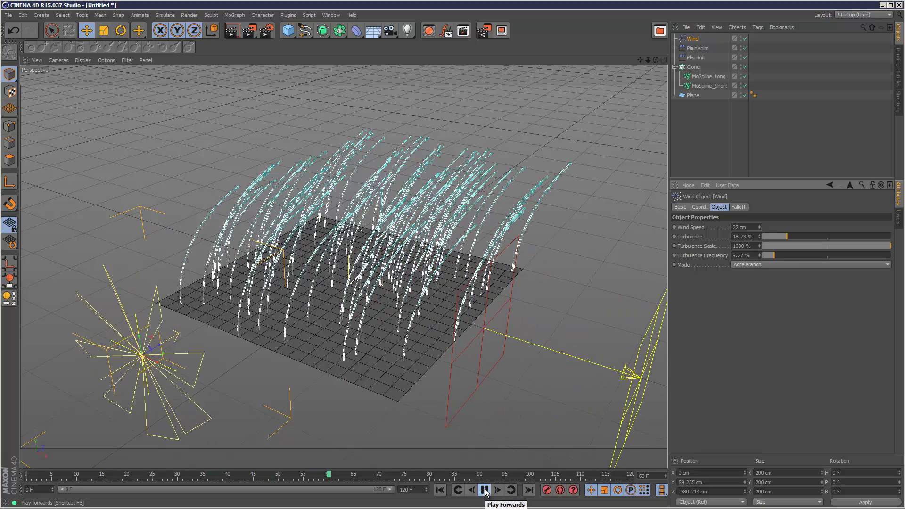
click(484, 491)
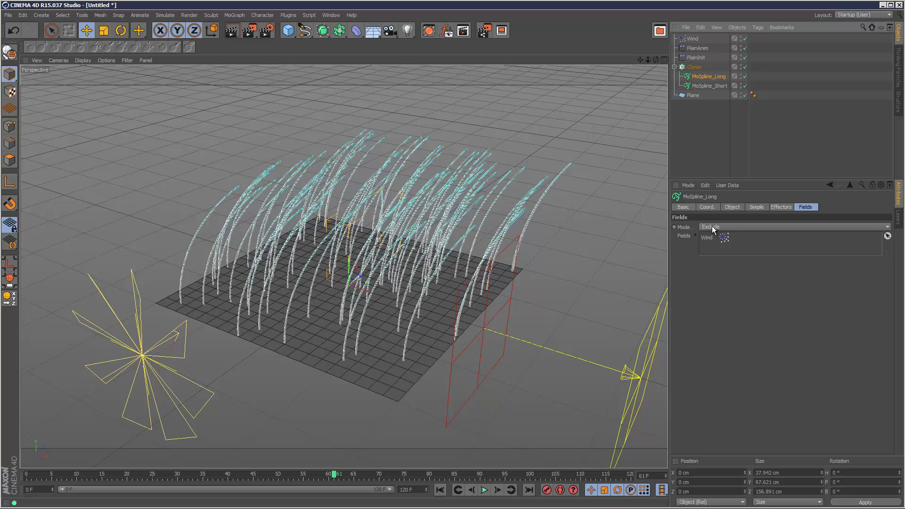
Switch MoSpline_Long's Fields mode to Include, preview the bending blades, and select the Wind.
click(724, 227)
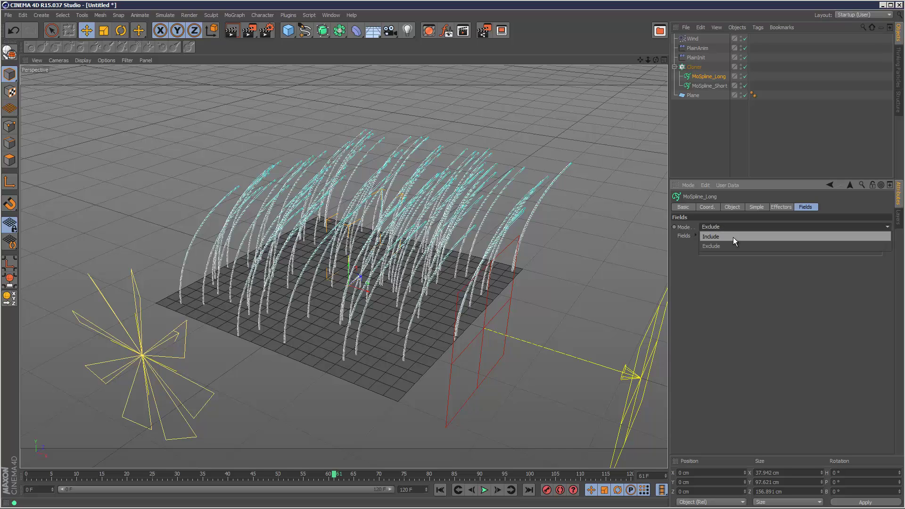
click(734, 237)
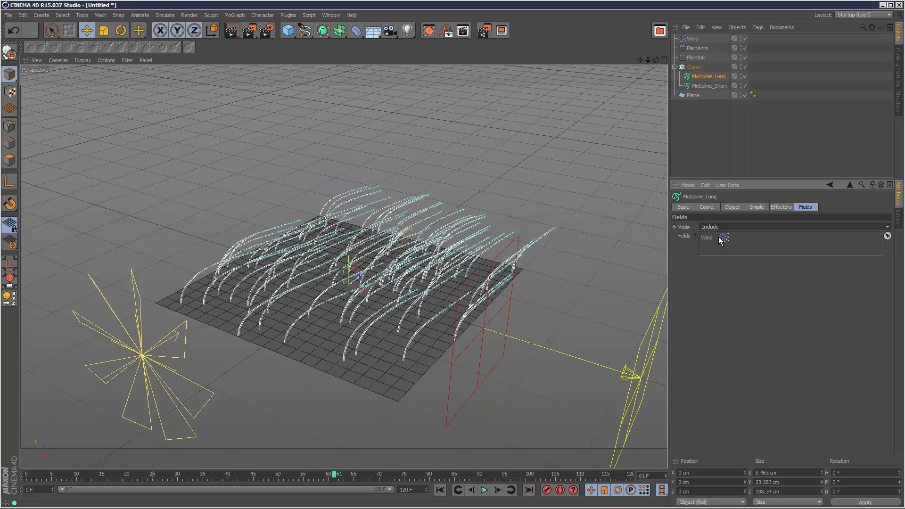
click(440, 490)
click(485, 490)
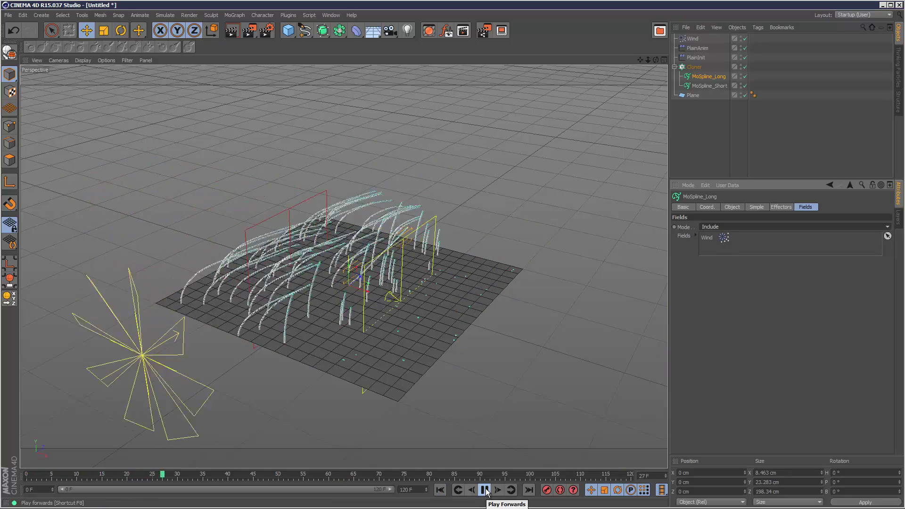
click(486, 491)
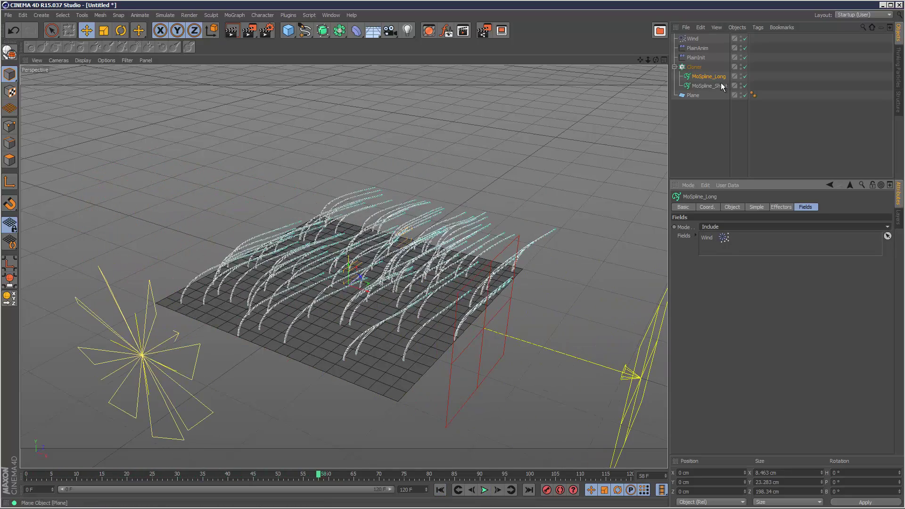
click(693, 40)
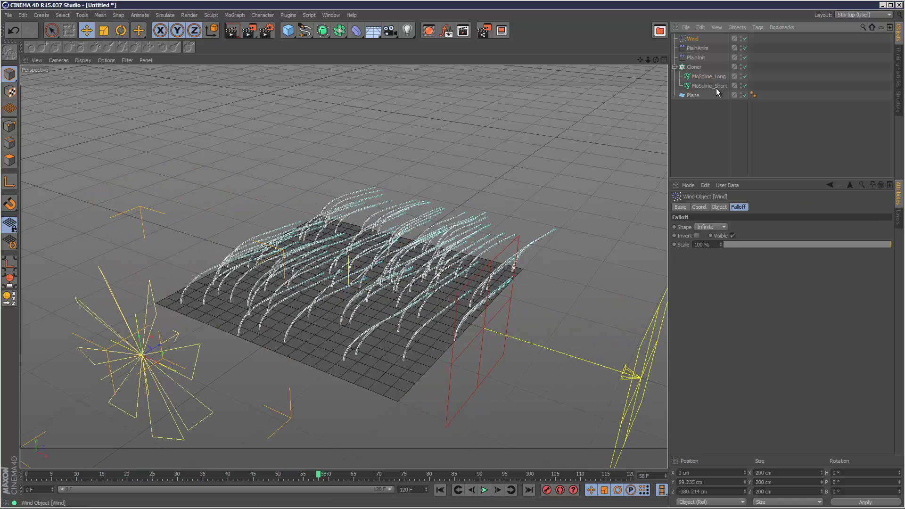
Lower the Wind's speed and turbulence, entering a new speed value, and preview the blades.
click(719, 208)
drag(760, 227, 778, 260)
click(774, 237)
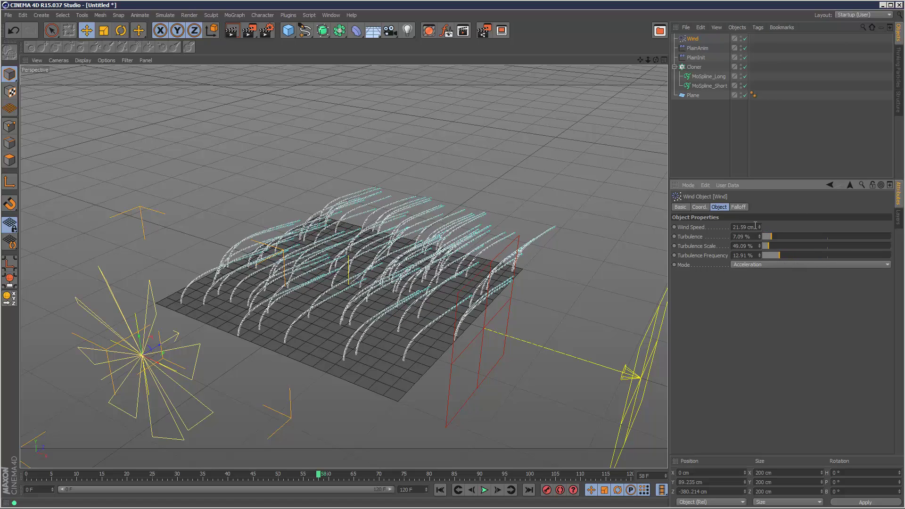
text(5)
key(Return)
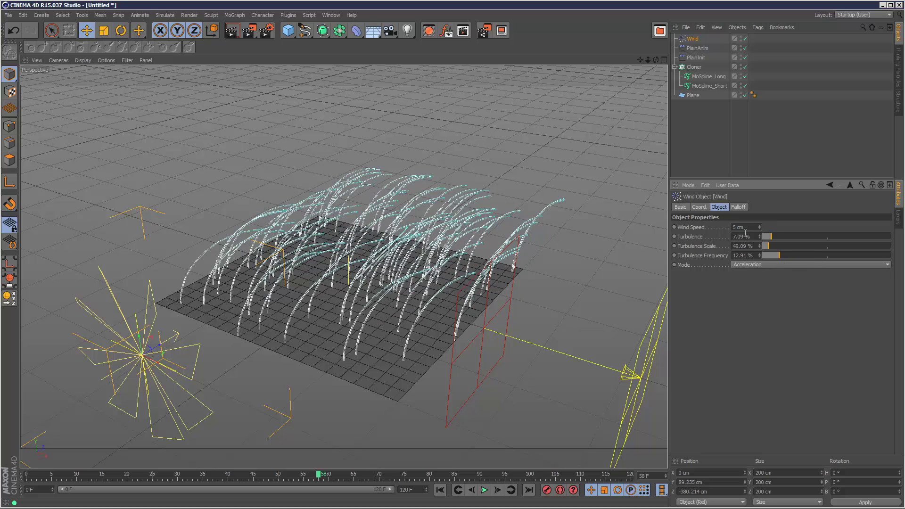
key(Return)
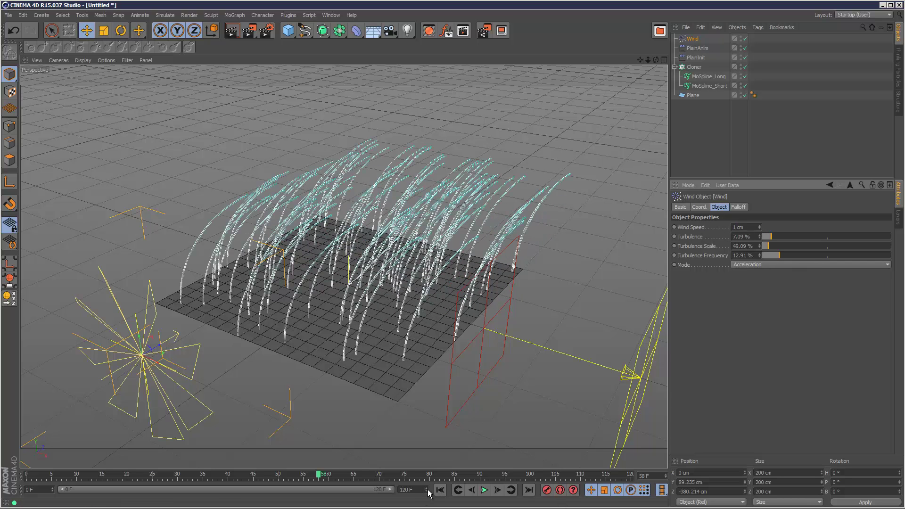
click(440, 489)
click(484, 491)
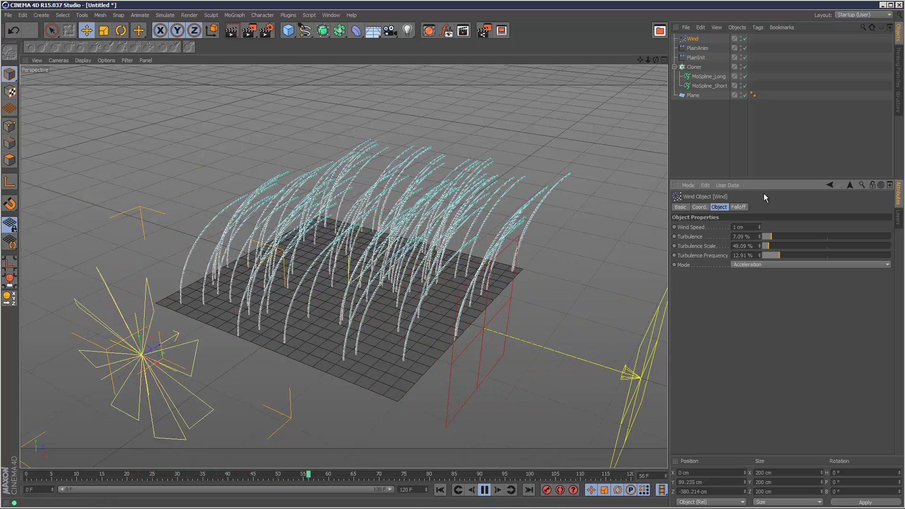
Set Wind speed 1.86 cm, turbulence 36.91%, turbulence scale 485.45% and frequency 24.18%.
drag(759, 226, 781, 237)
click(782, 245)
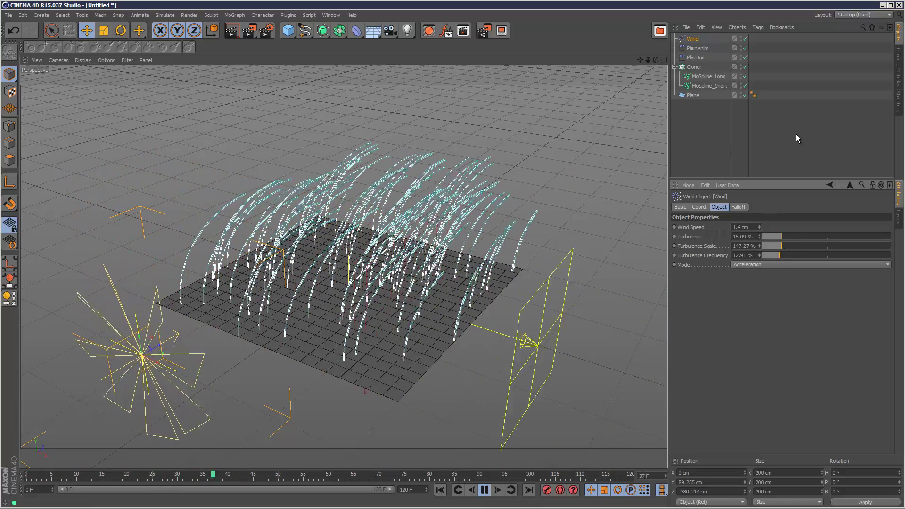
click(790, 256)
mouse_move(804, 256)
mouse_down()
mouse_move(821, 256)
mouse_move(792, 255)
mouse_up()
click(810, 246)
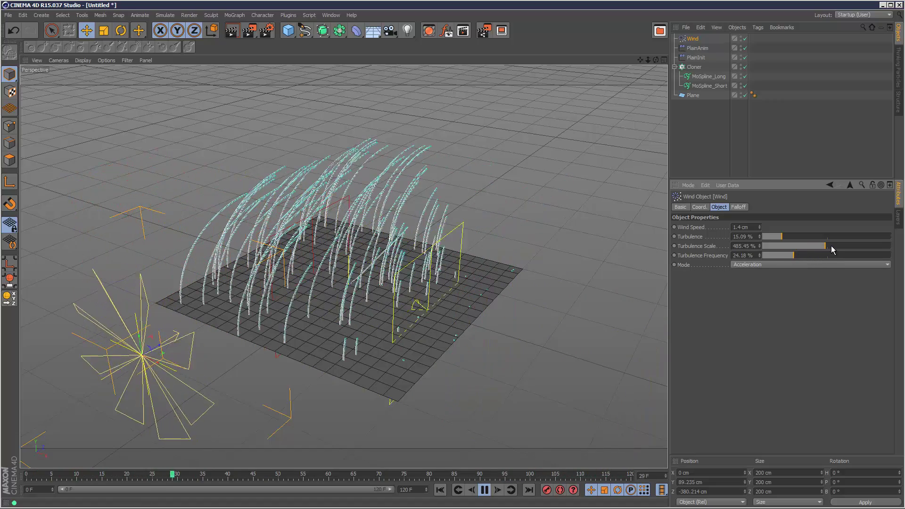
click(811, 236)
click(759, 226)
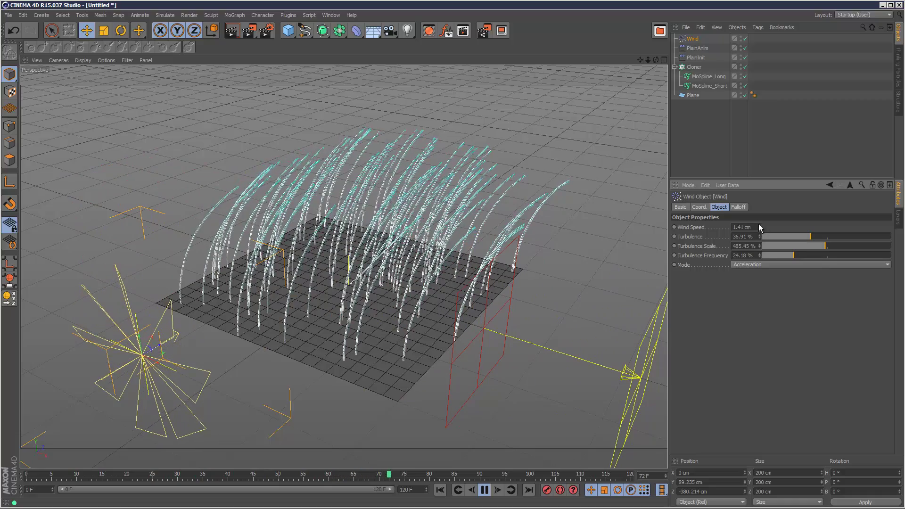
drag(759, 224, 759, 225)
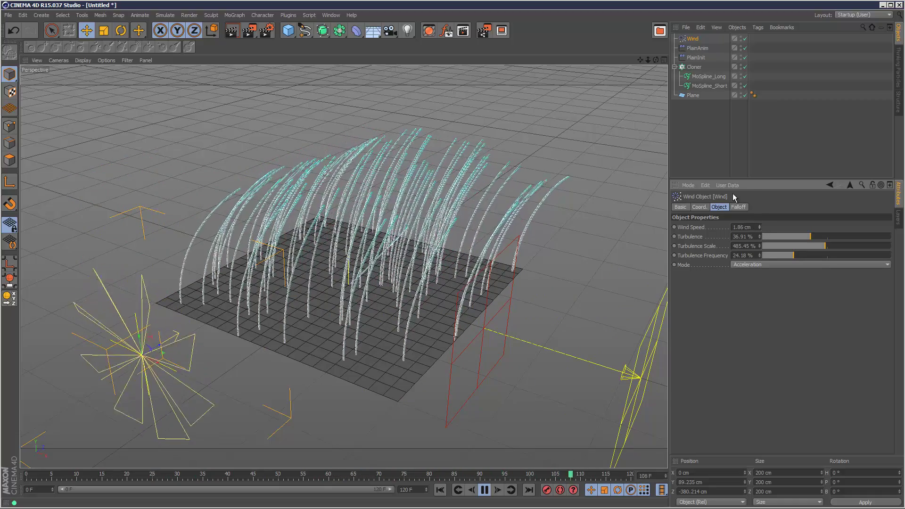
Hide the Wind, PlainAnim and PlainInit helpers in the viewport and deselect everything.
click(741, 37)
click(741, 37)
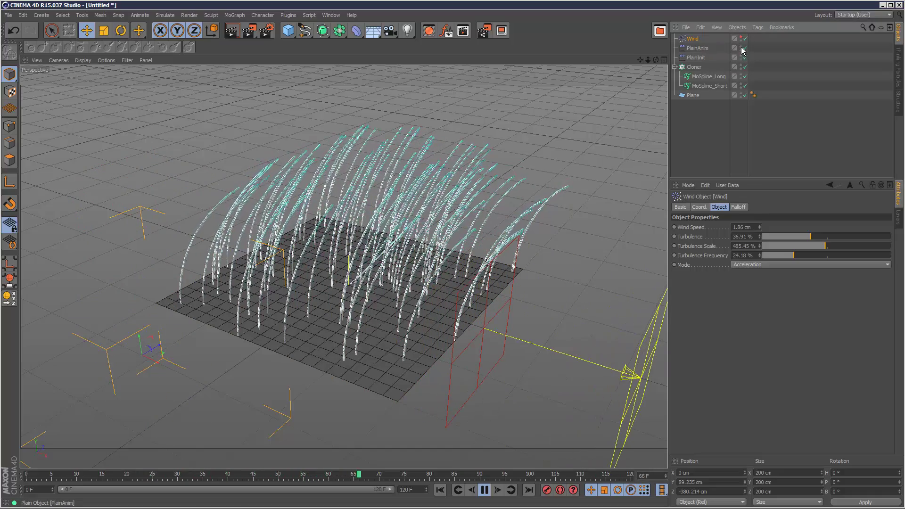
drag(741, 48, 741, 57)
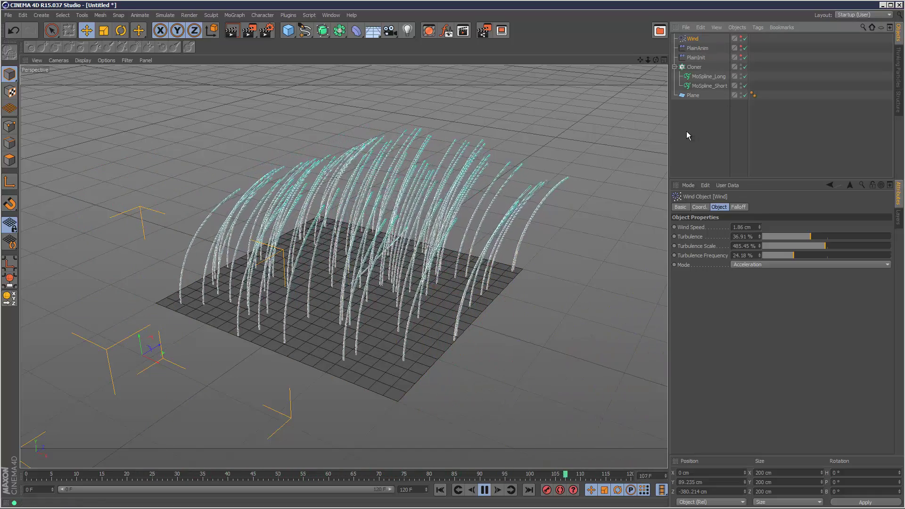
click(689, 151)
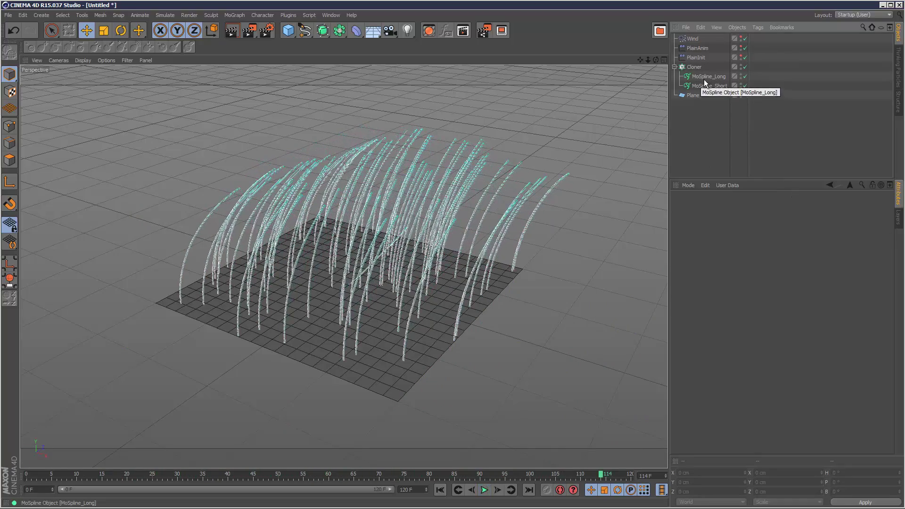
Render a quick preview, then create a new Hair Material in the Material Manager.
click(232, 35)
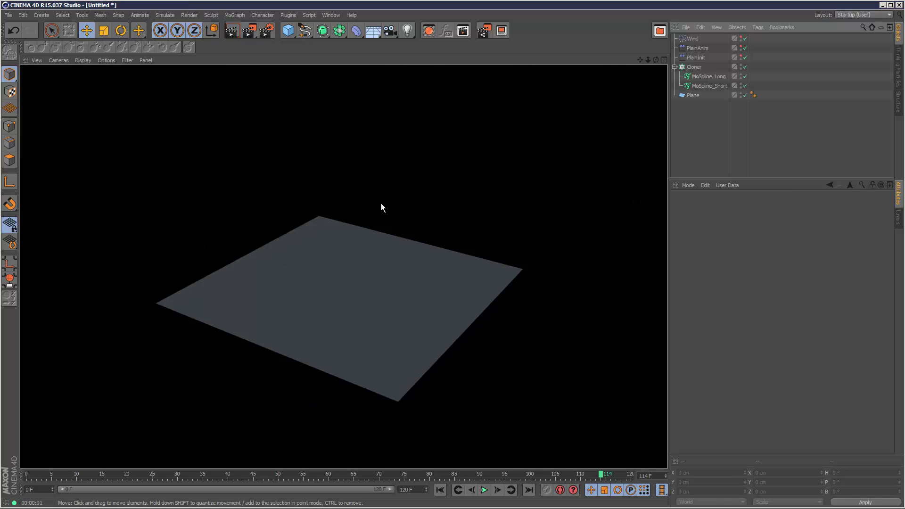
click(708, 77)
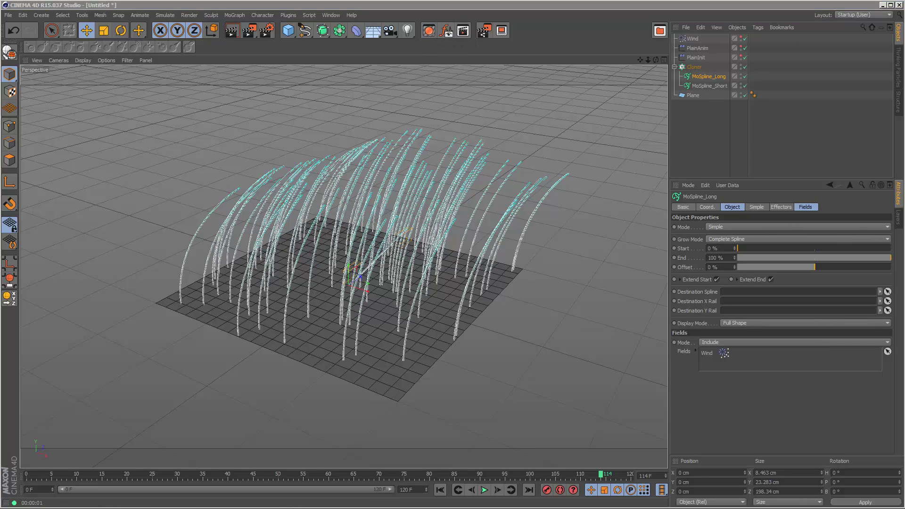
key(shift+F2)
click(124, 276)
mouse_move(141, 302)
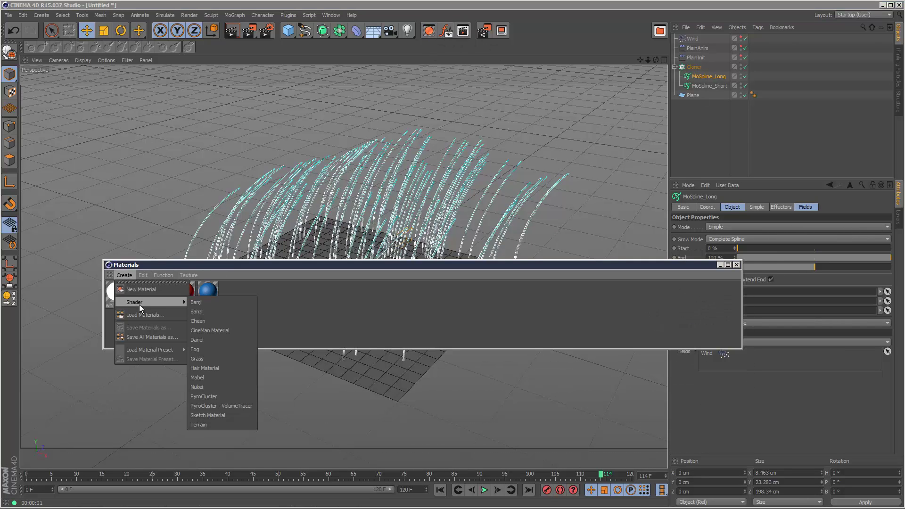
click(229, 368)
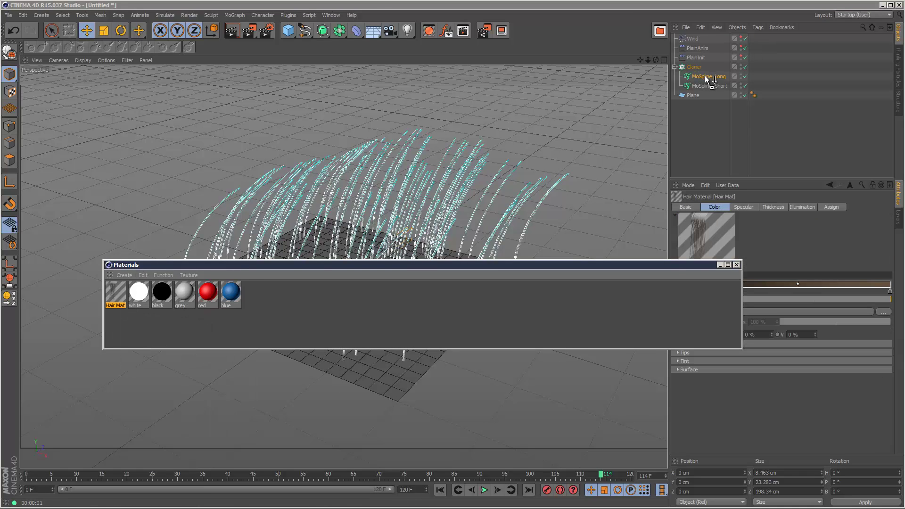
Apply the Hair Mat to MoSpline_Long and MoSpline_Short and render the hair blades.
drag(707, 79, 716, 89)
click(736, 265)
click(235, 30)
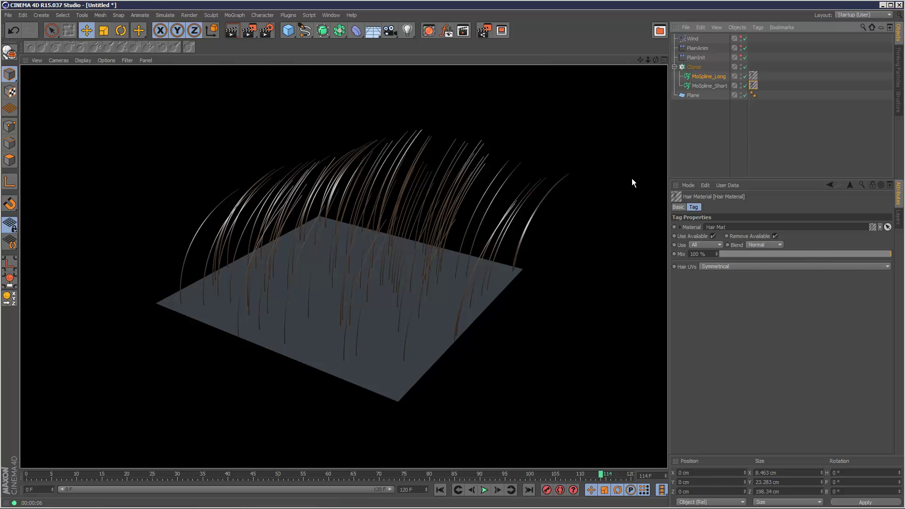
click(755, 86)
Turn off the Hair Mat's specular highlights.
double_click(755, 87)
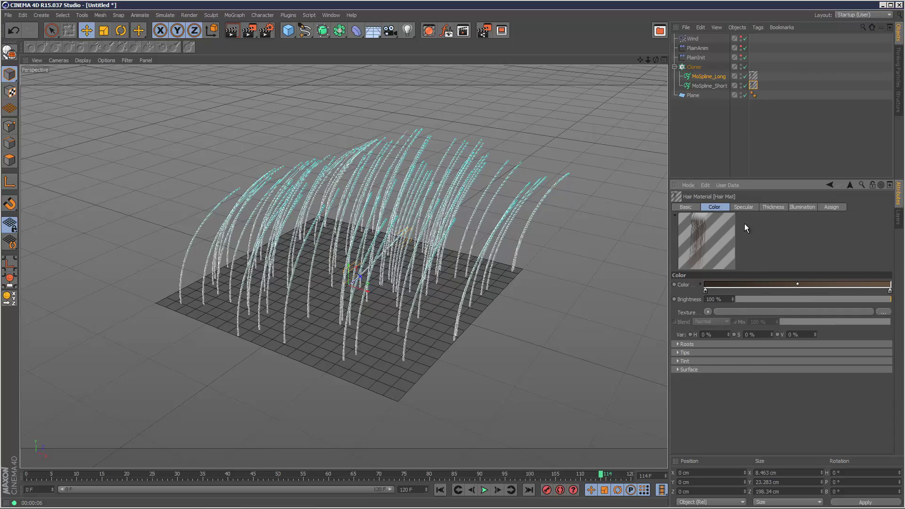
click(686, 207)
click(704, 312)
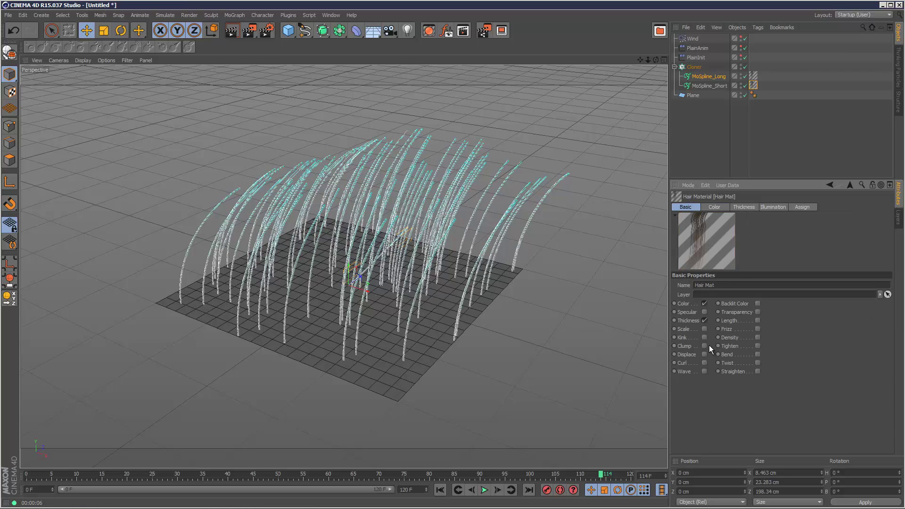
Change the Hair Mat colour gradient's tip colour to a dark green and clear the render.
click(720, 207)
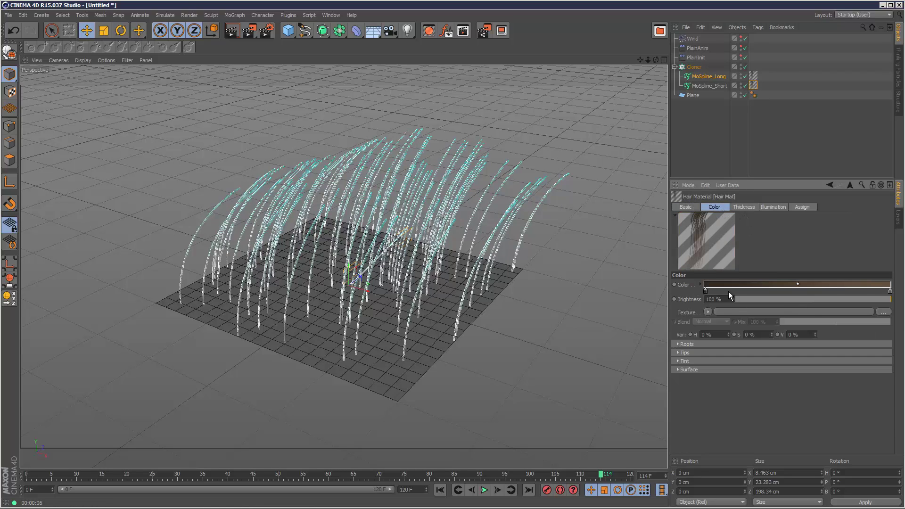
double_click(890, 291)
drag(875, 255, 868, 291)
click(888, 267)
click(876, 334)
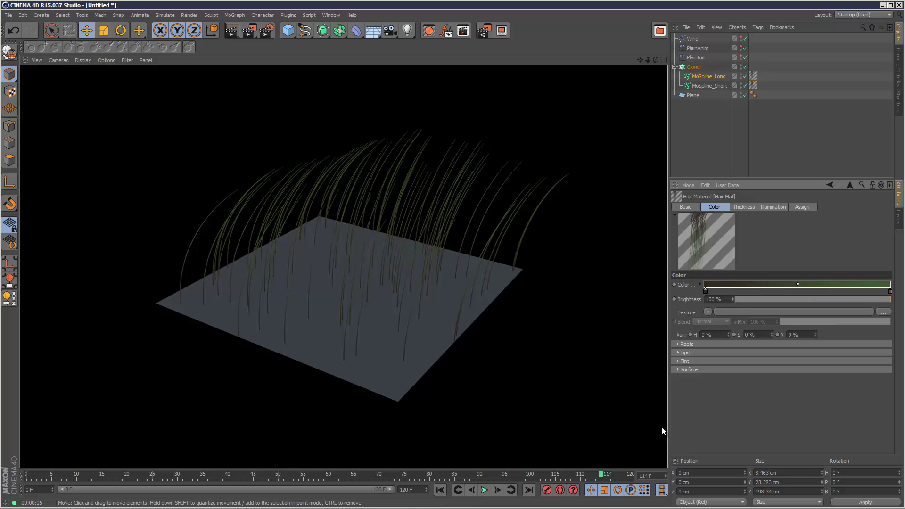
click(717, 147)
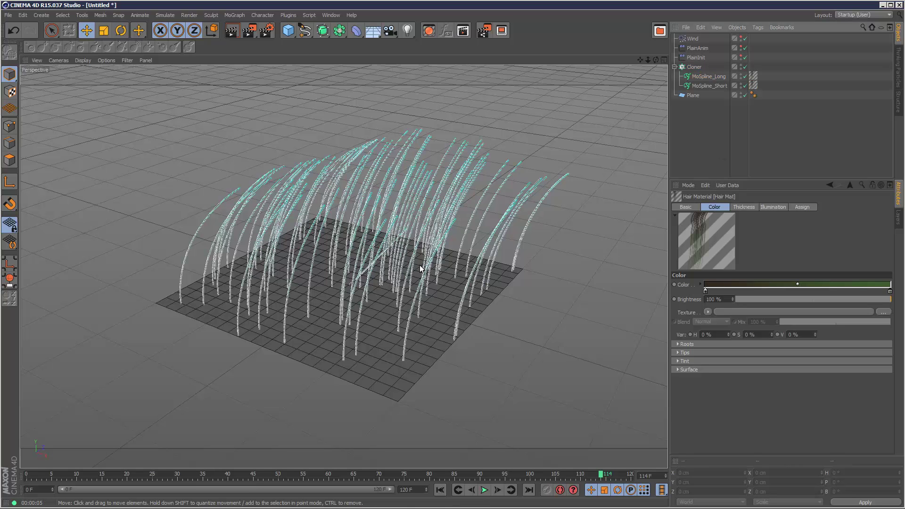